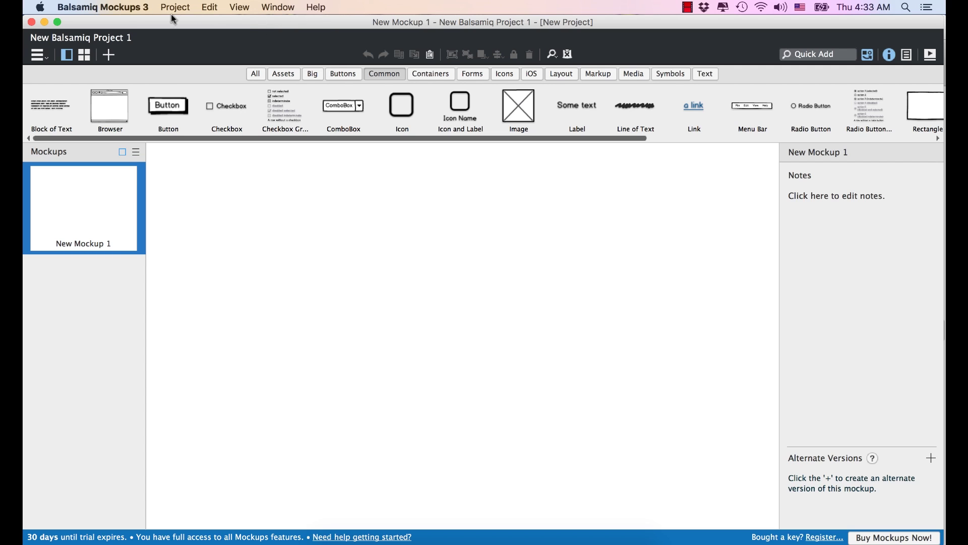
- Look through the menu bar commands without choosing anything
click(239, 8)
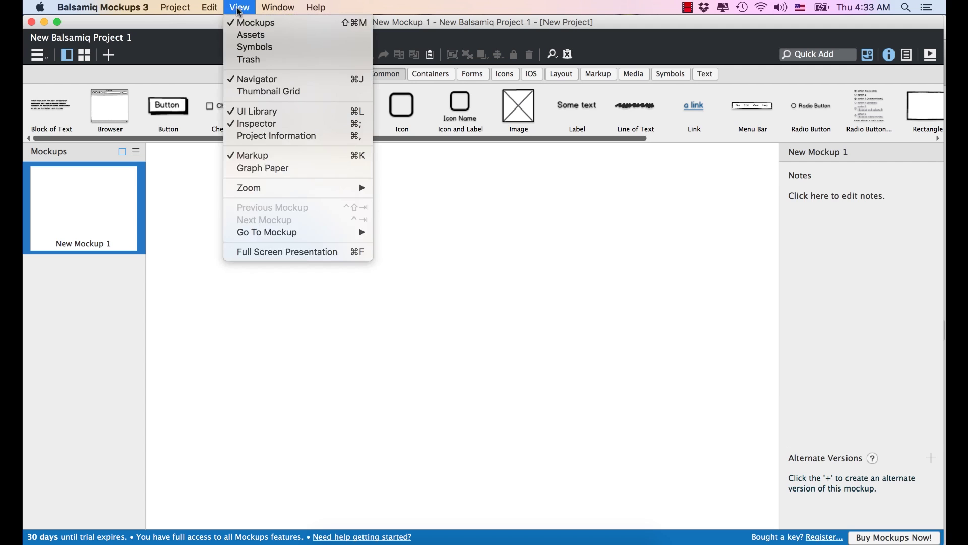
click(208, 7)
click(168, 8)
click(169, 8)
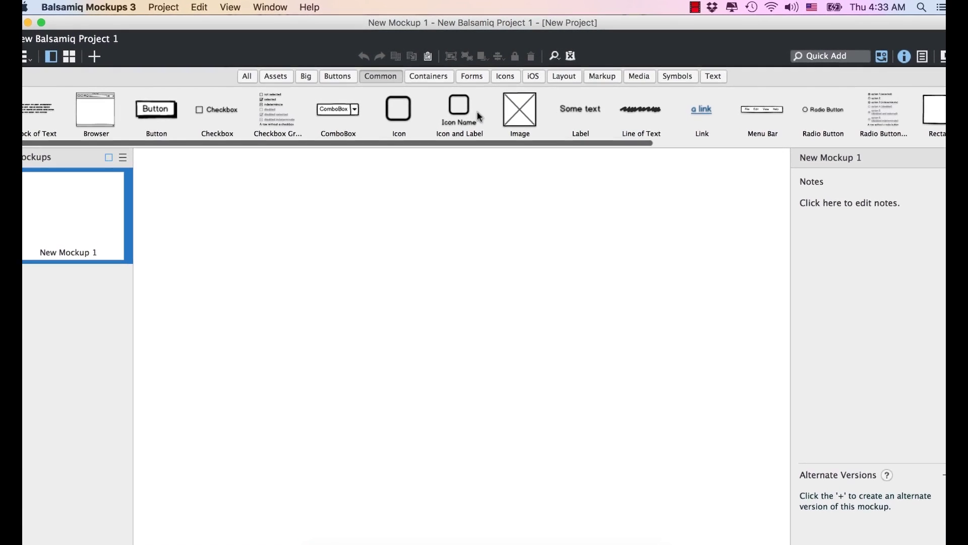
- Browse the All, Assets, Big, Buttons, Common, Containers and Forms library categories
click(247, 76)
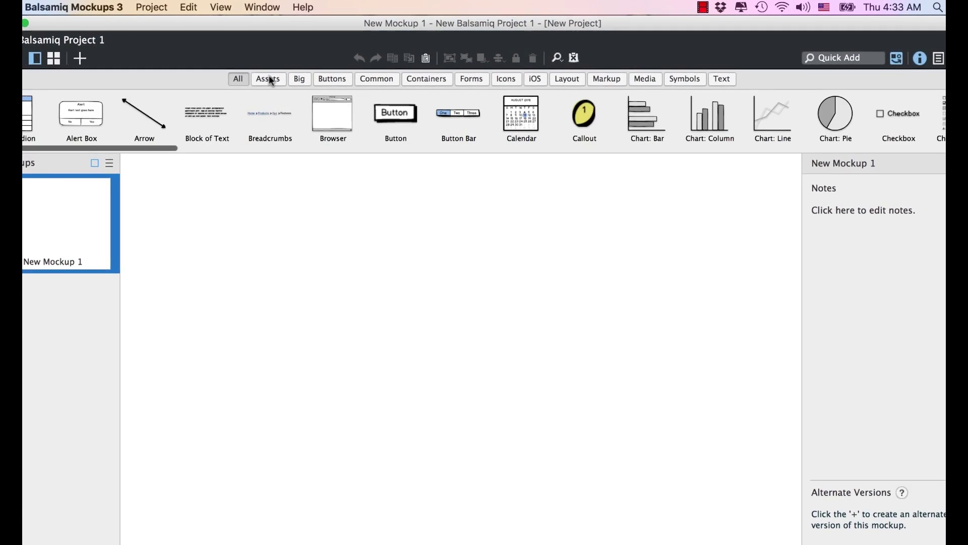
click(269, 78)
click(298, 79)
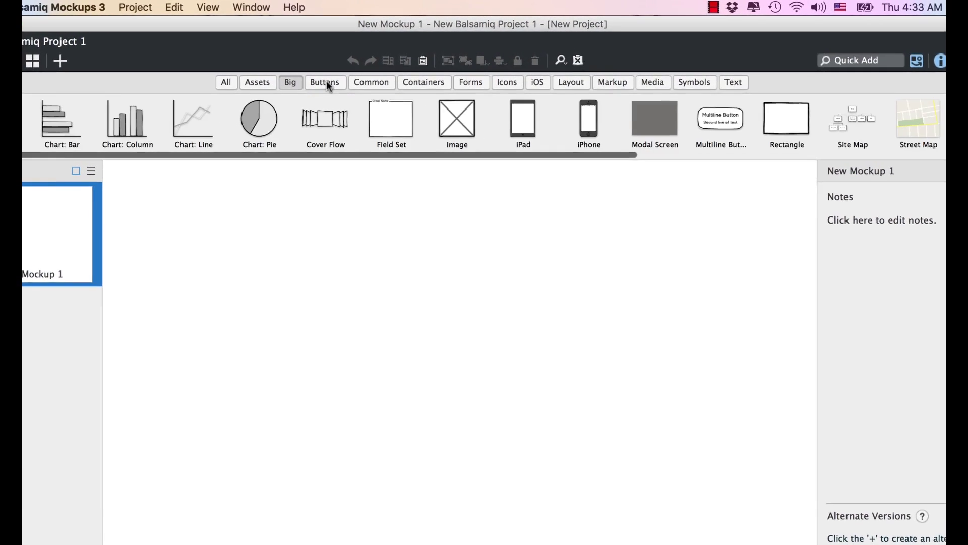
click(327, 84)
click(371, 83)
click(422, 83)
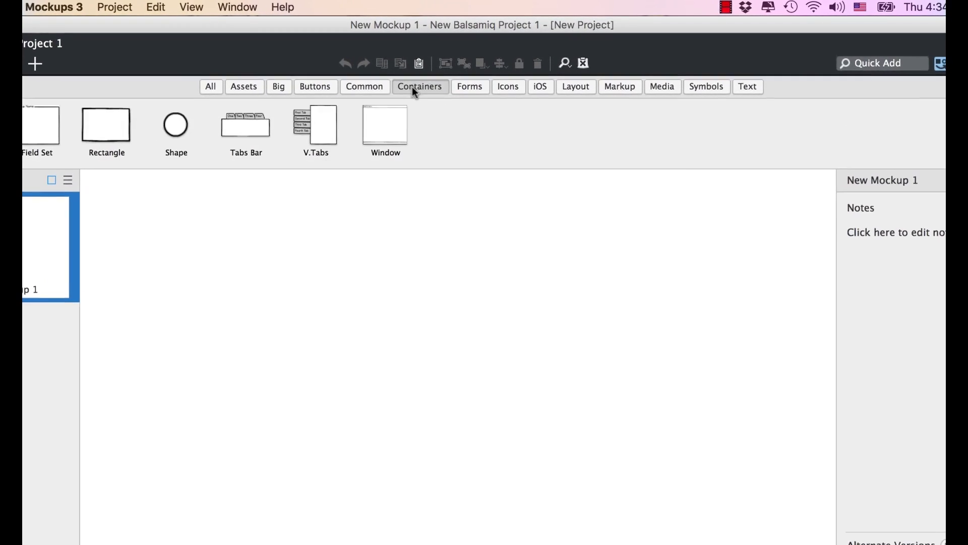
click(470, 87)
- Hide the UI Library strip from the View menu, then show it again
click(193, 7)
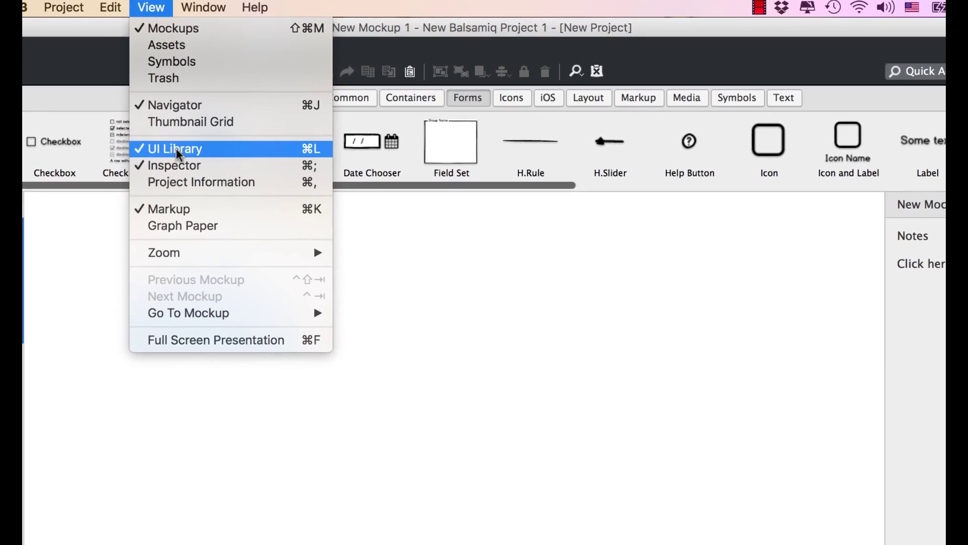
click(178, 152)
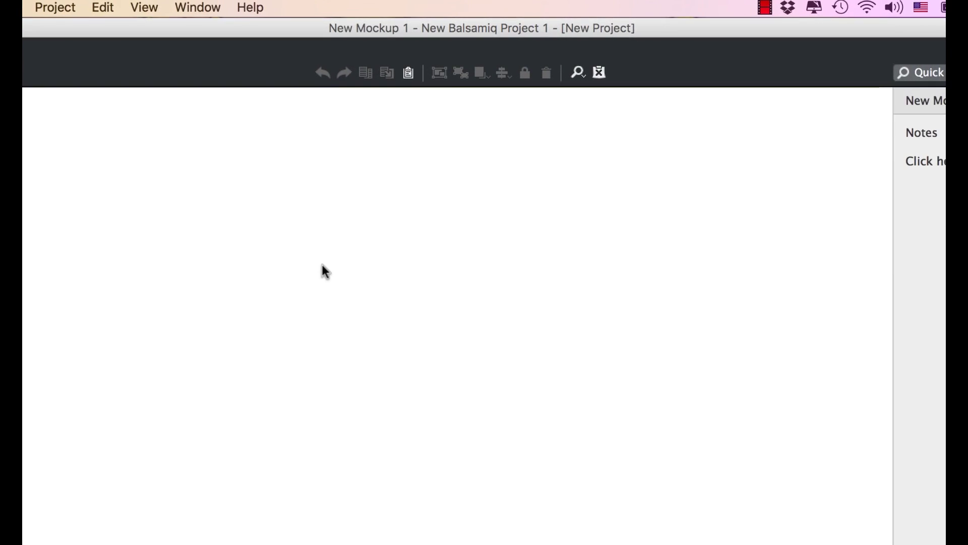
click(144, 8)
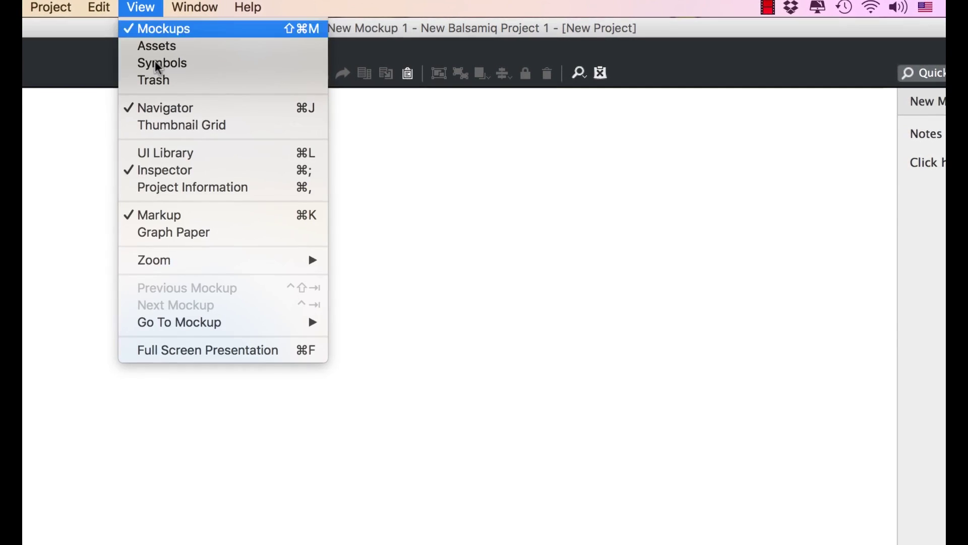
click(230, 159)
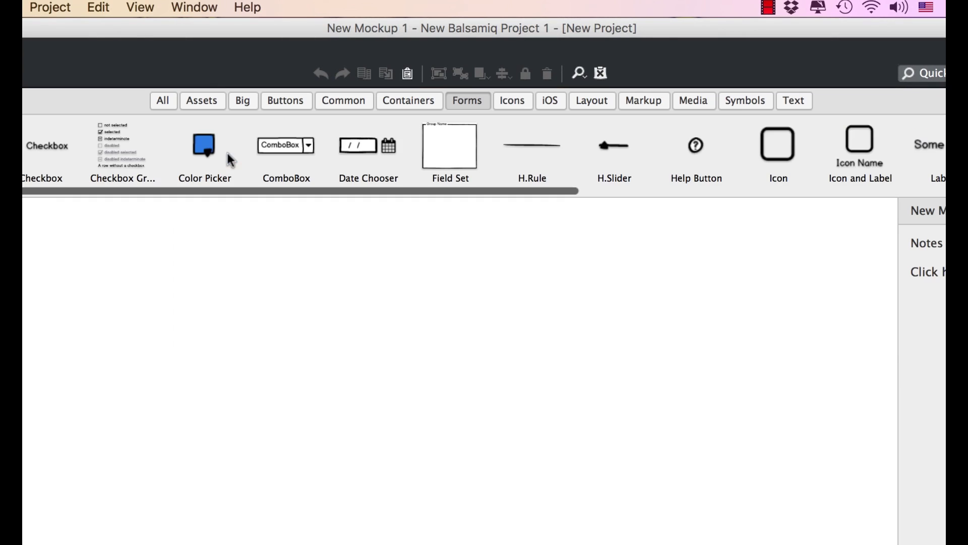
- Browse the Icons, iOS, Layout and Media categories, finishing on Layout
click(513, 99)
click(553, 101)
click(600, 103)
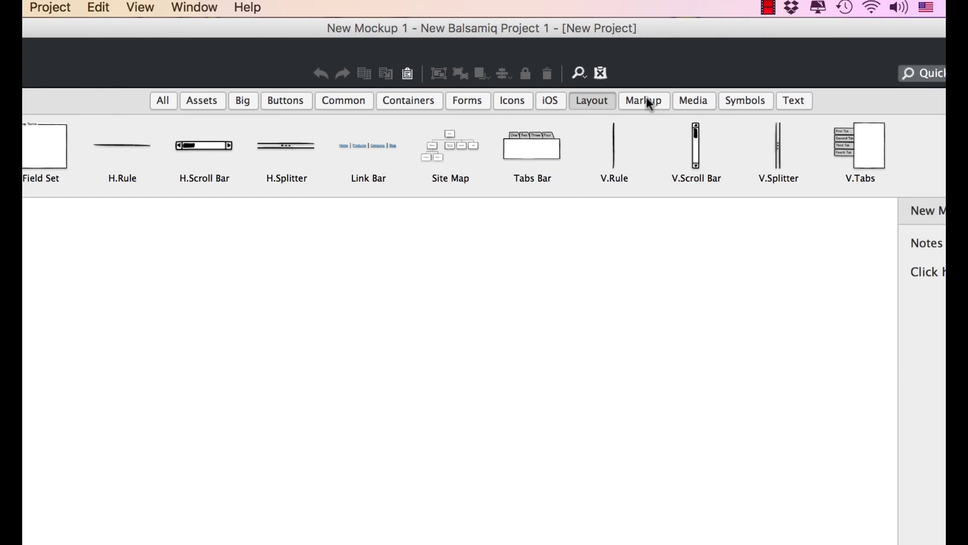
click(696, 100)
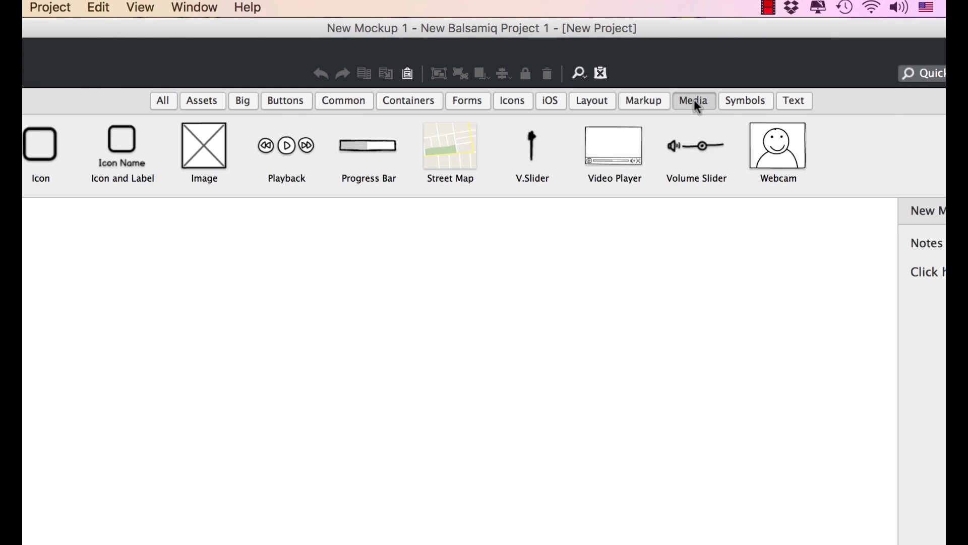
click(598, 100)
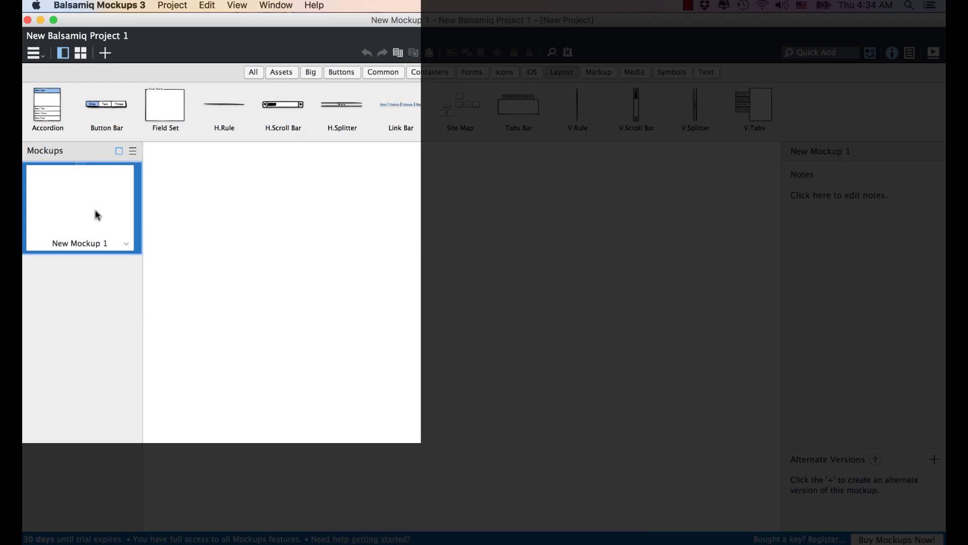
- Add a blank New Mockup 2 to the project, then switch back to New Mockup 1
mouse_move(108, 207)
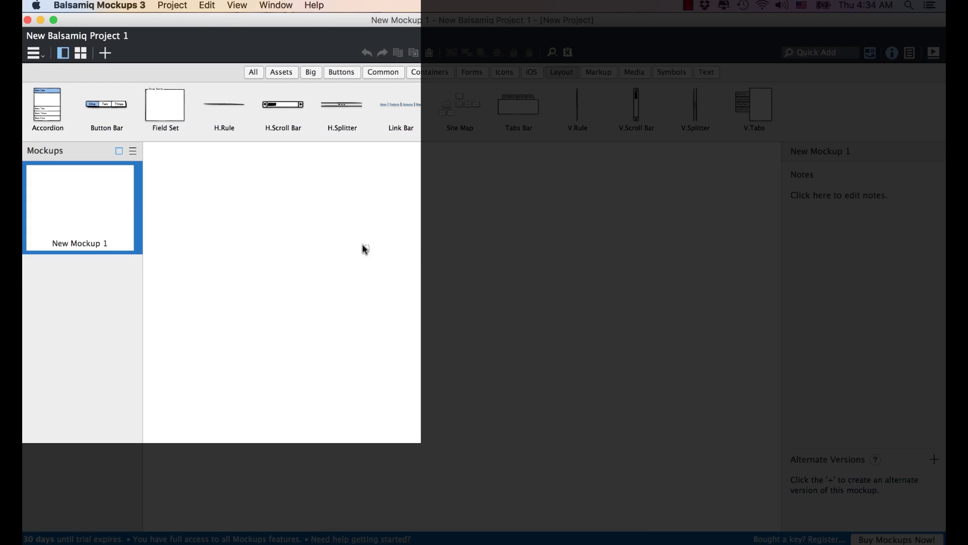
click(177, 6)
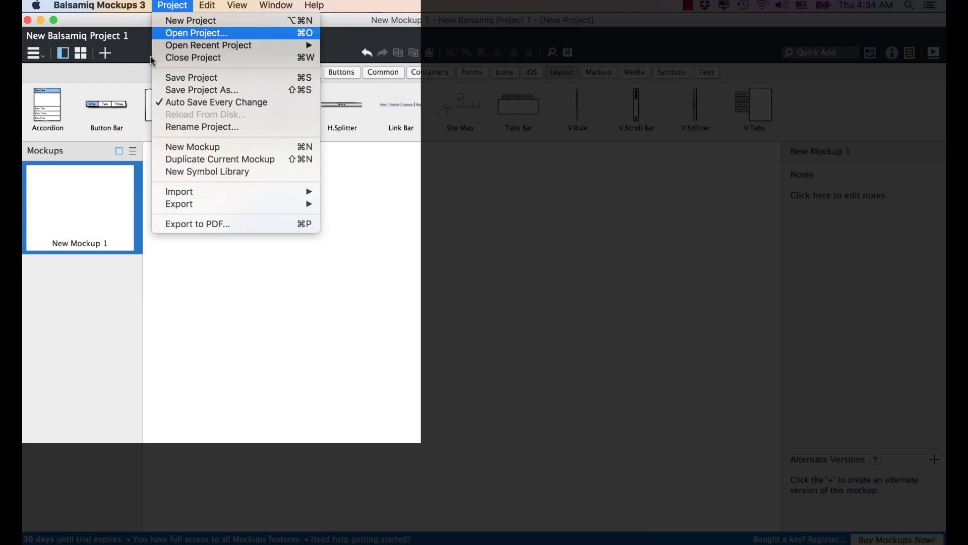
click(103, 54)
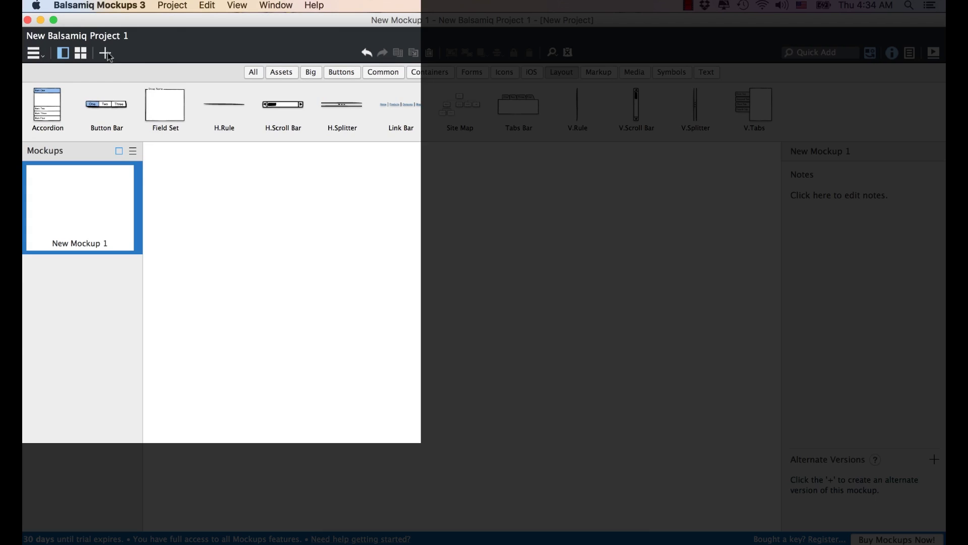
click(106, 53)
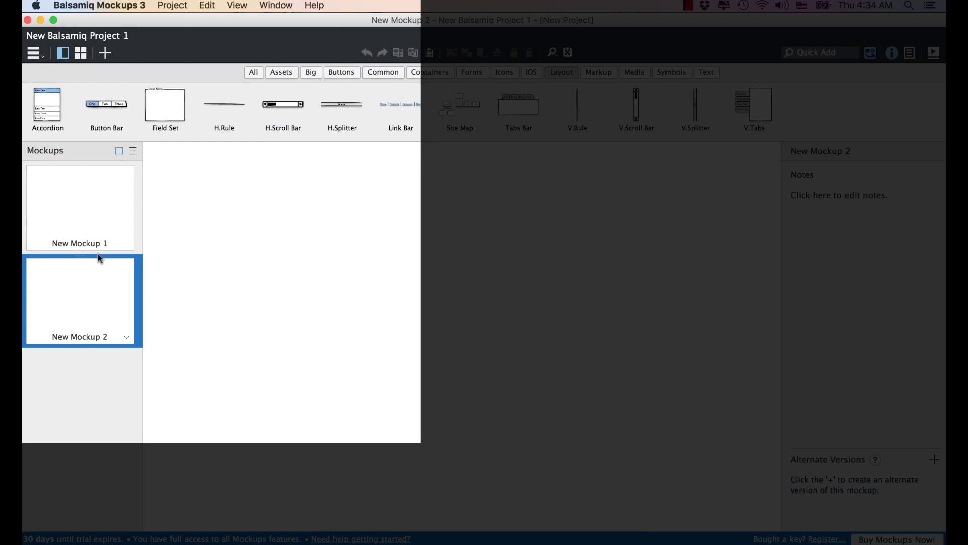
click(93, 196)
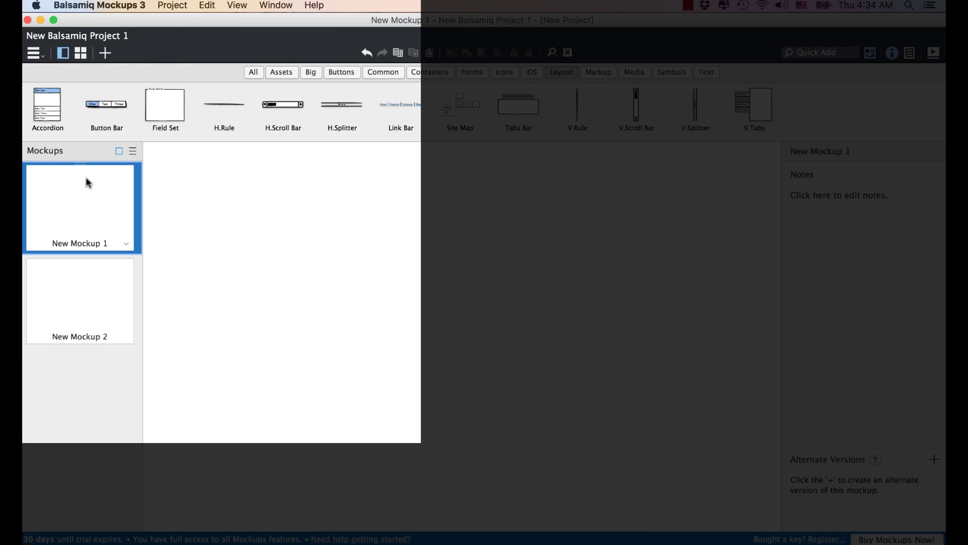
- Add an iPhone frame from the iOS components and move it toward the canvas centre
click(869, 220)
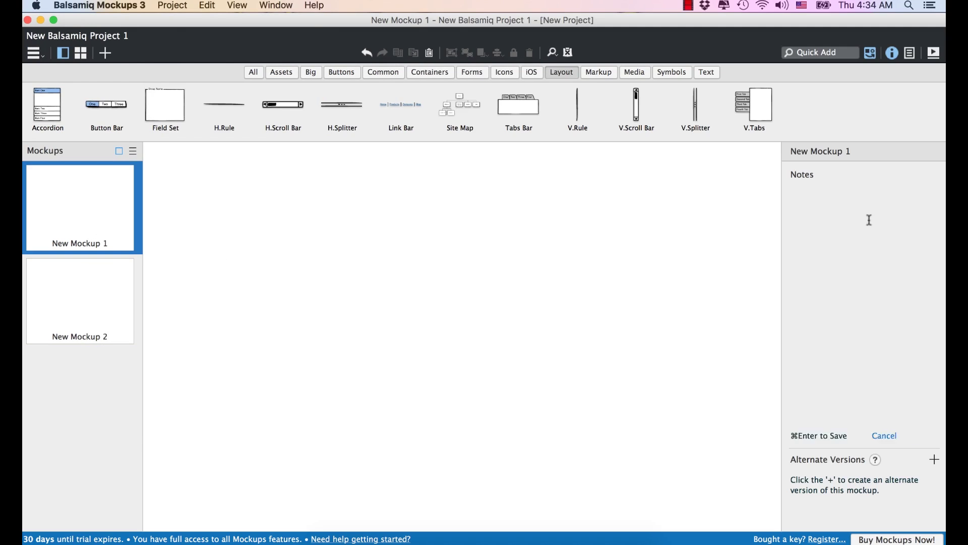
click(521, 244)
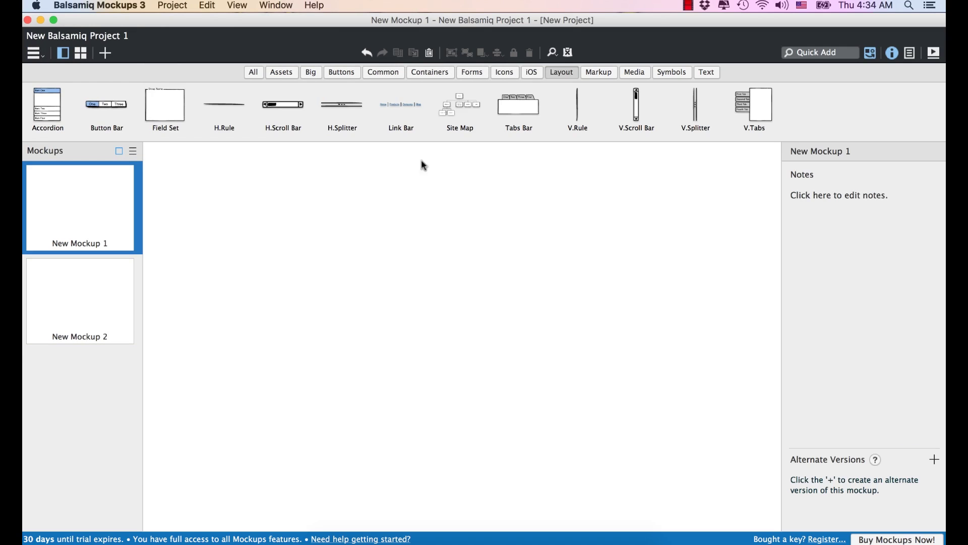
click(531, 73)
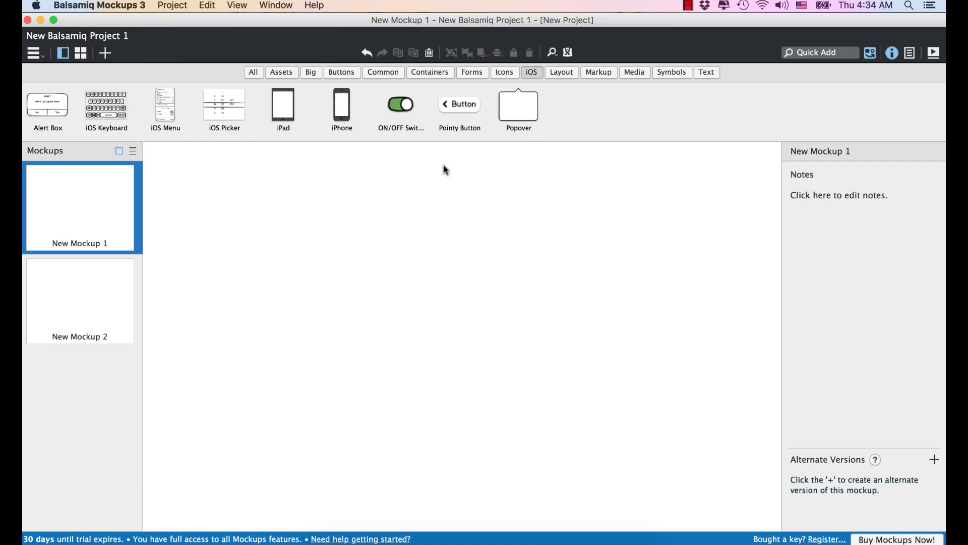
click(346, 109)
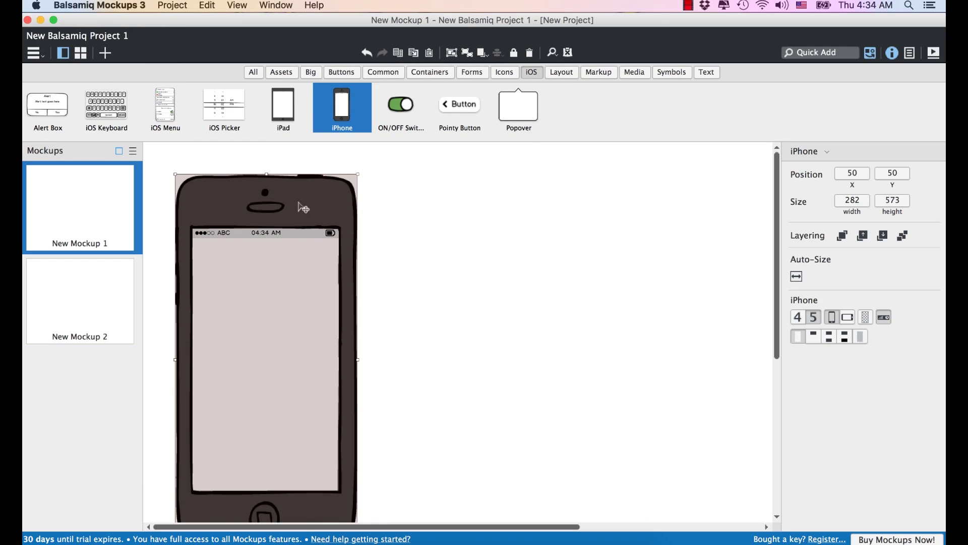
drag(303, 207, 498, 188)
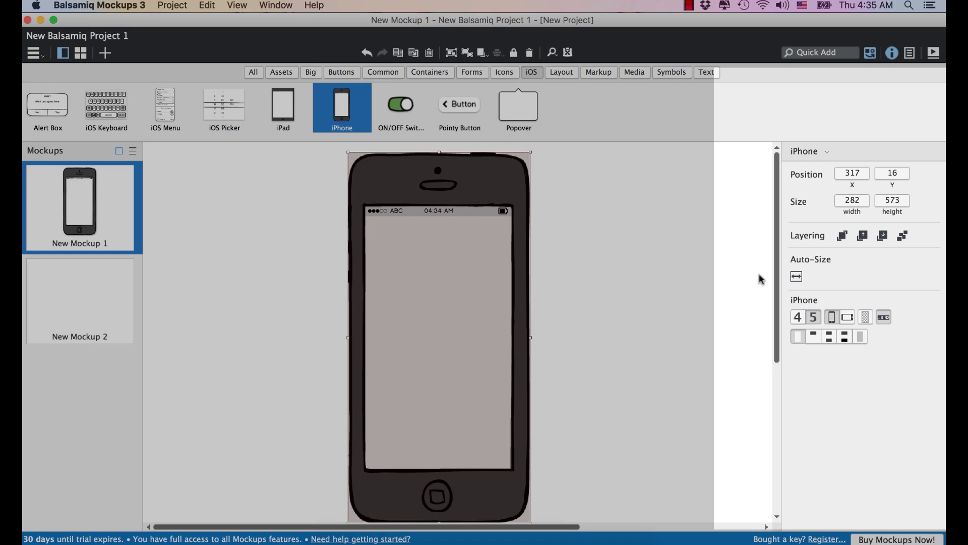
- Try landscape, transparent, dark and iPhone 4 options, then keep a portrait iPhone 5 frame
click(849, 319)
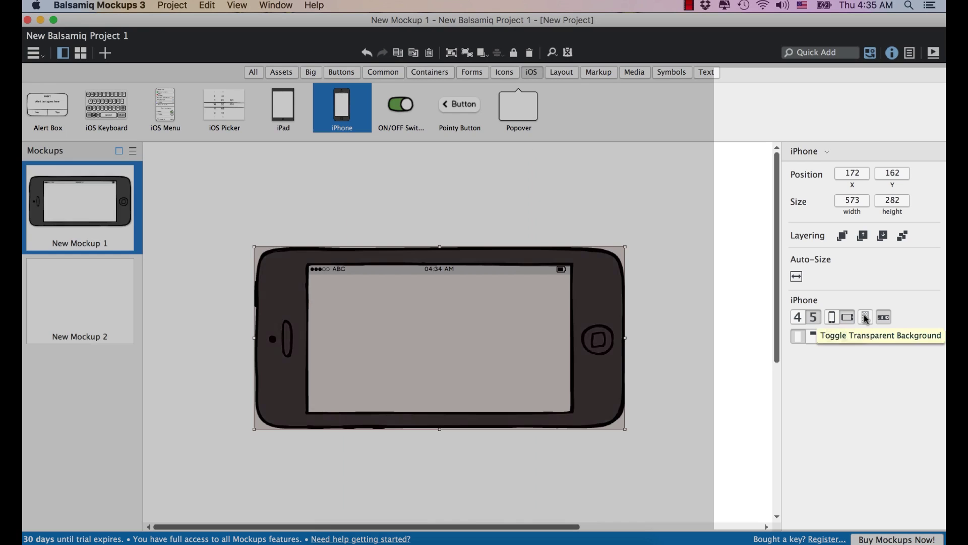
click(866, 318)
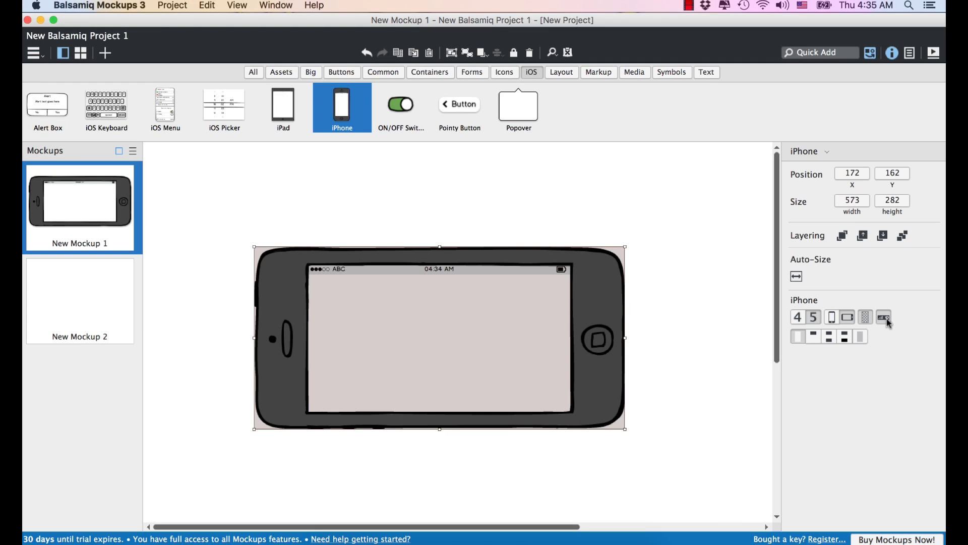
click(886, 317)
click(836, 321)
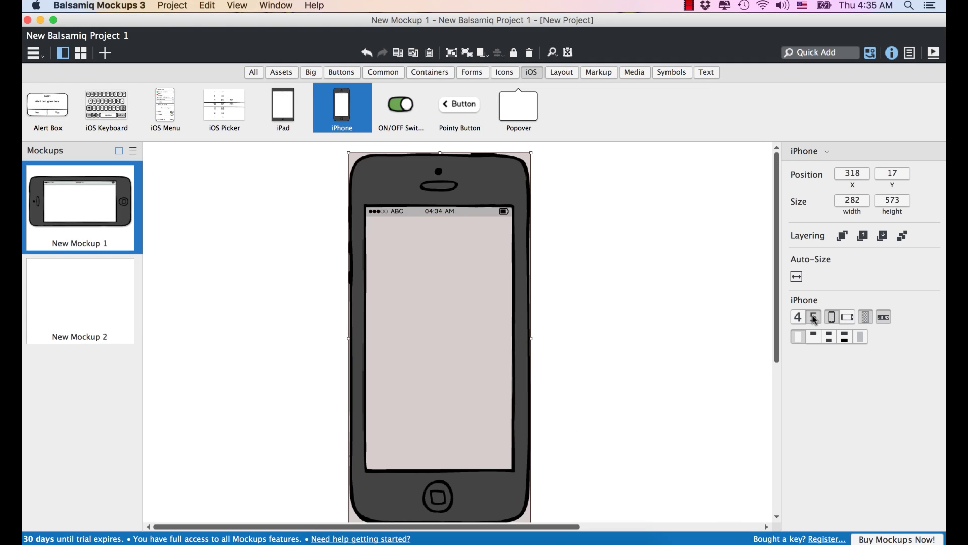
click(798, 319)
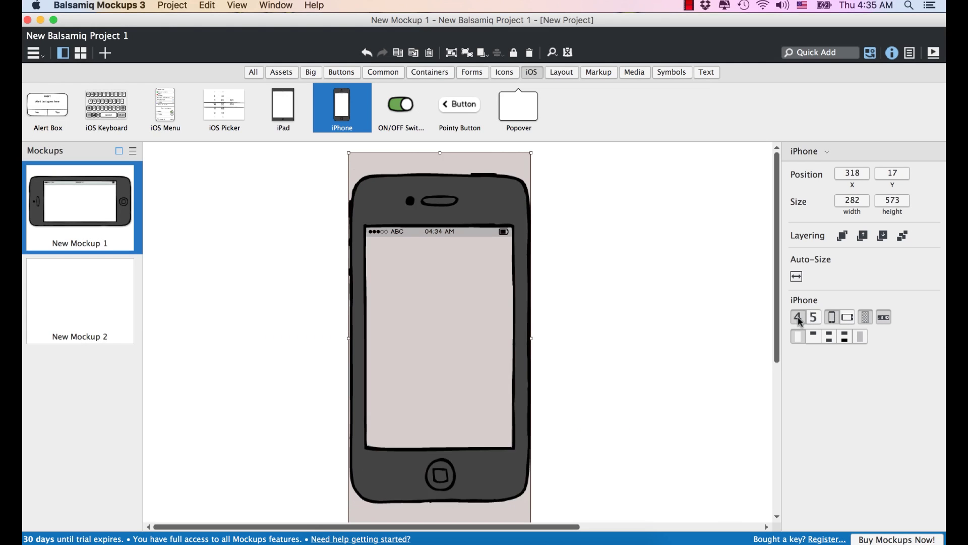
click(813, 317)
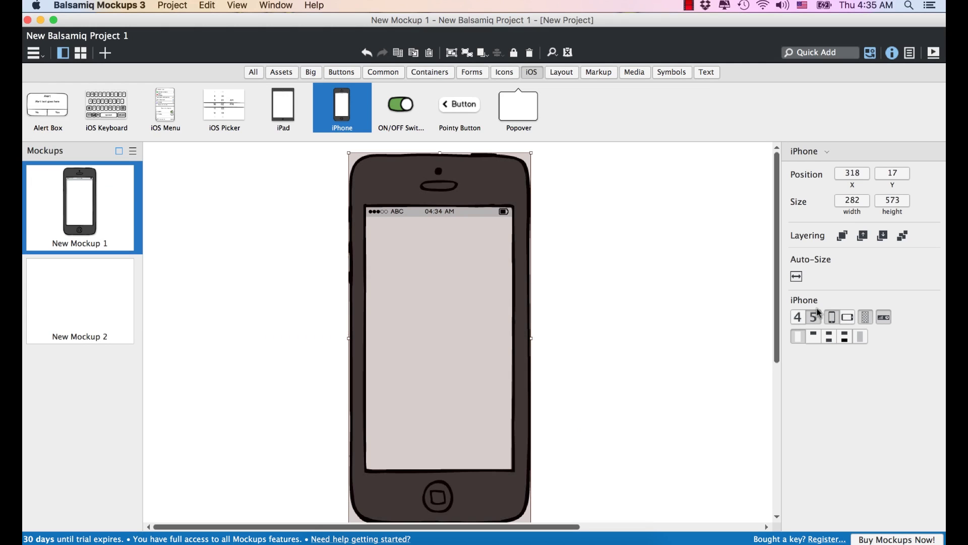
- Nudge the iPhone right and drop a pointy button from Buttons onto its screen
click(532, 196)
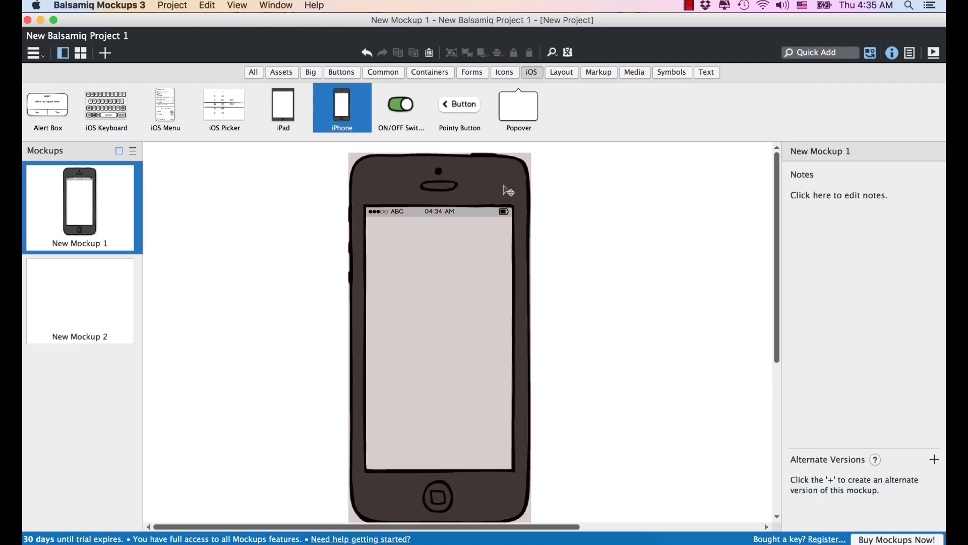
drag(508, 191, 531, 187)
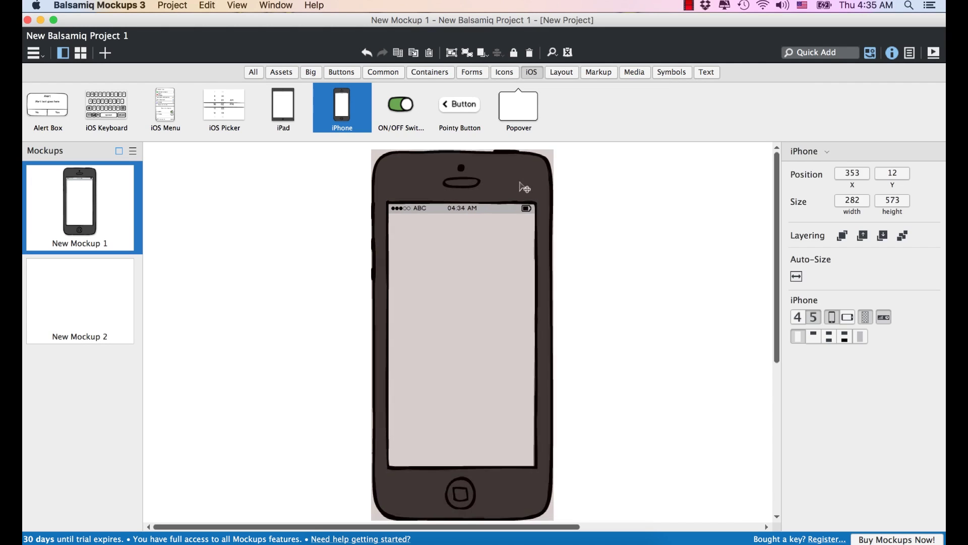
click(251, 75)
click(353, 74)
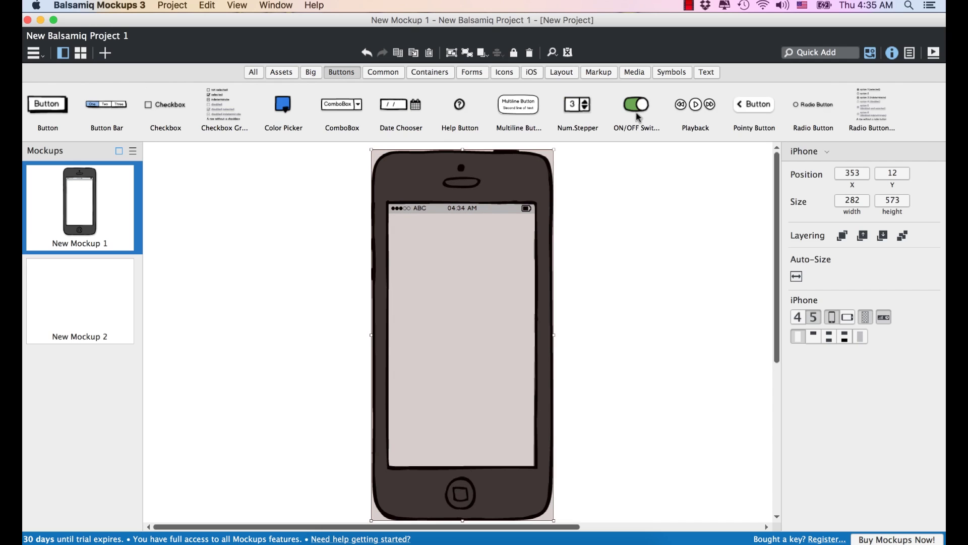
drag(754, 109, 484, 289)
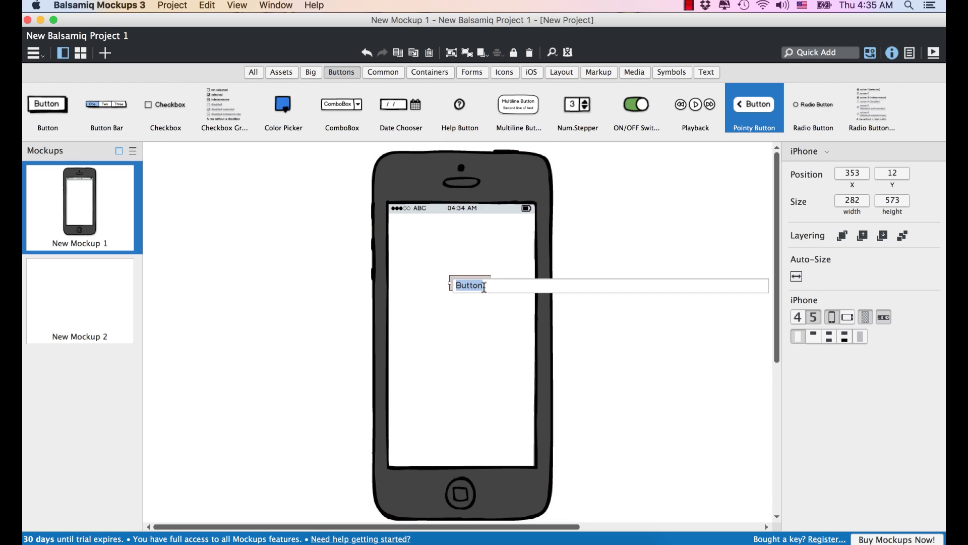
- Label the pointy button 'Press here' and widen it to 98 px
click(493, 342)
double_click(484, 285)
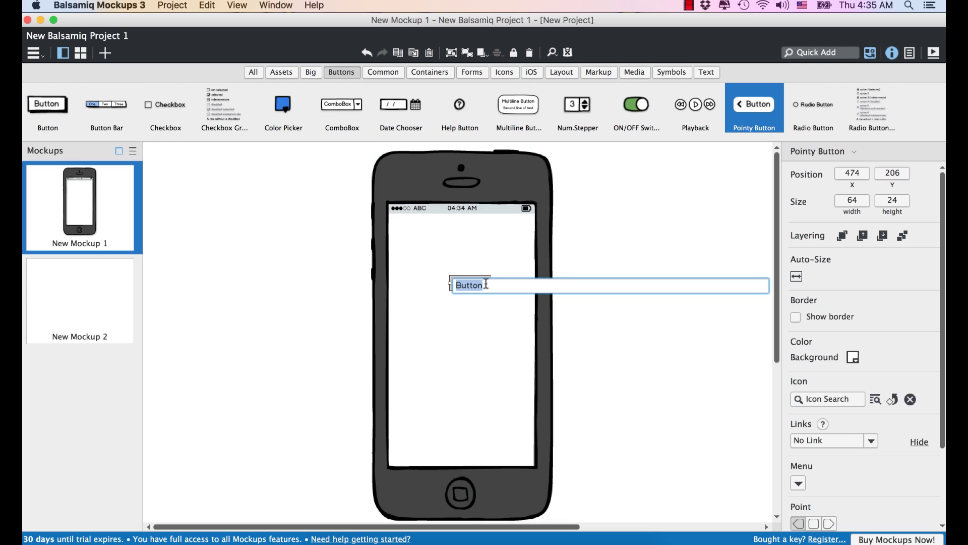
text(Press here)
key(Return)
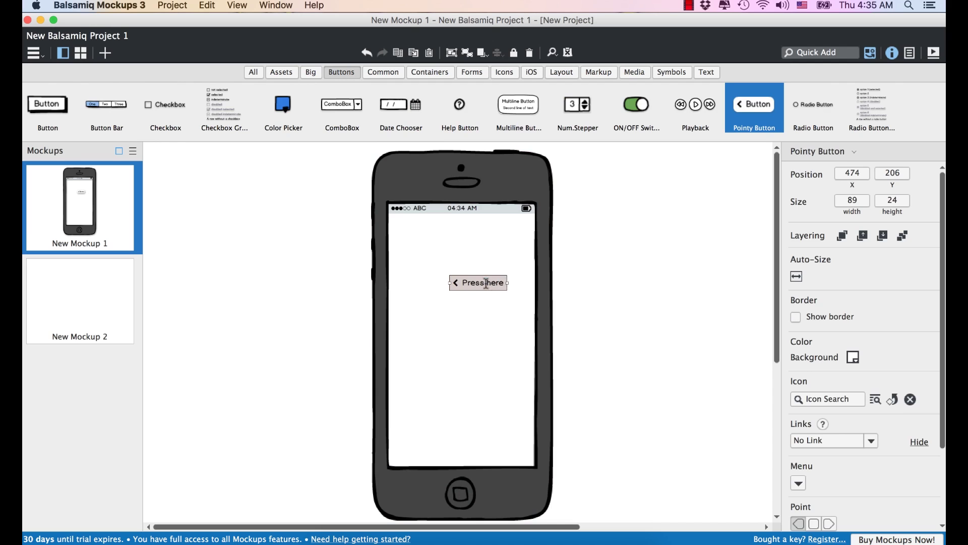
drag(510, 284, 515, 285)
- Toggle the button border on and off, then give it a red background
click(797, 318)
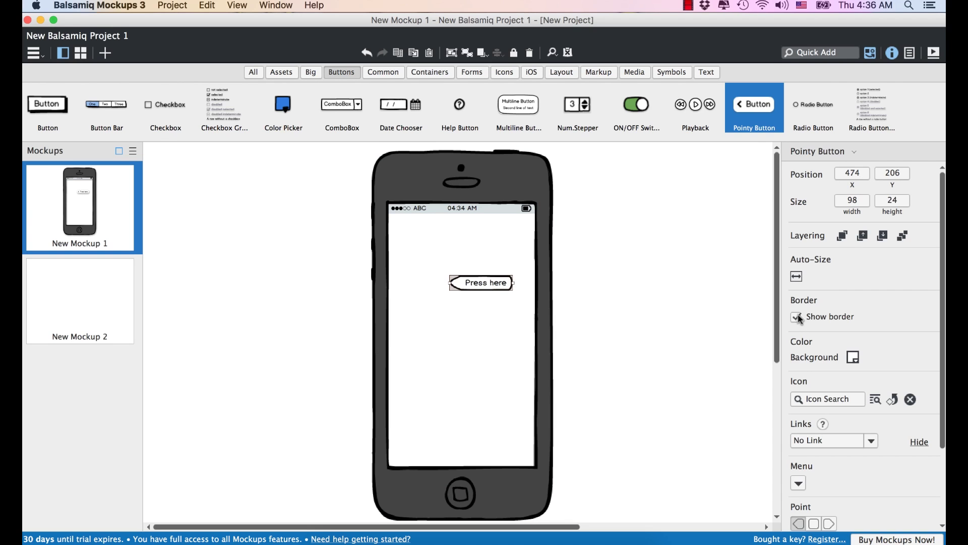
click(797, 316)
click(852, 356)
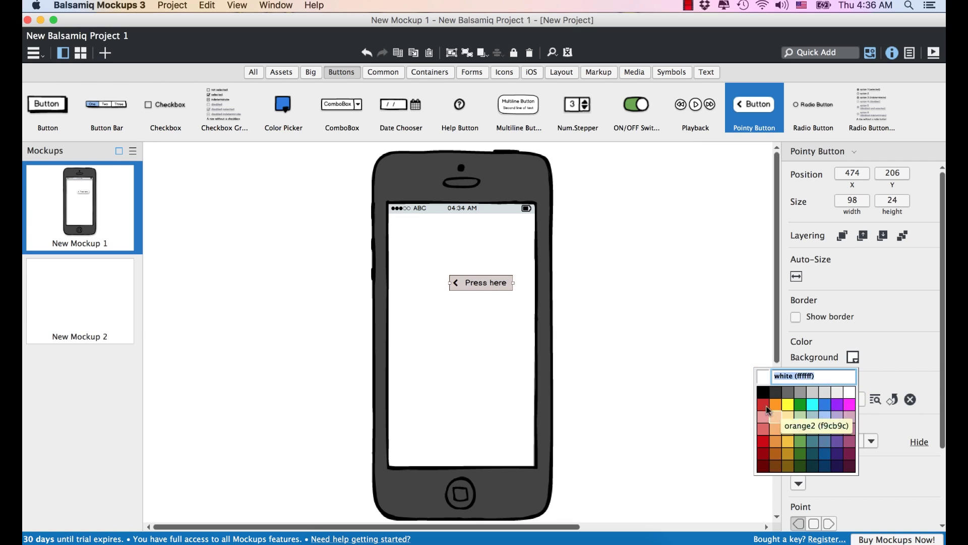
click(764, 405)
click(856, 357)
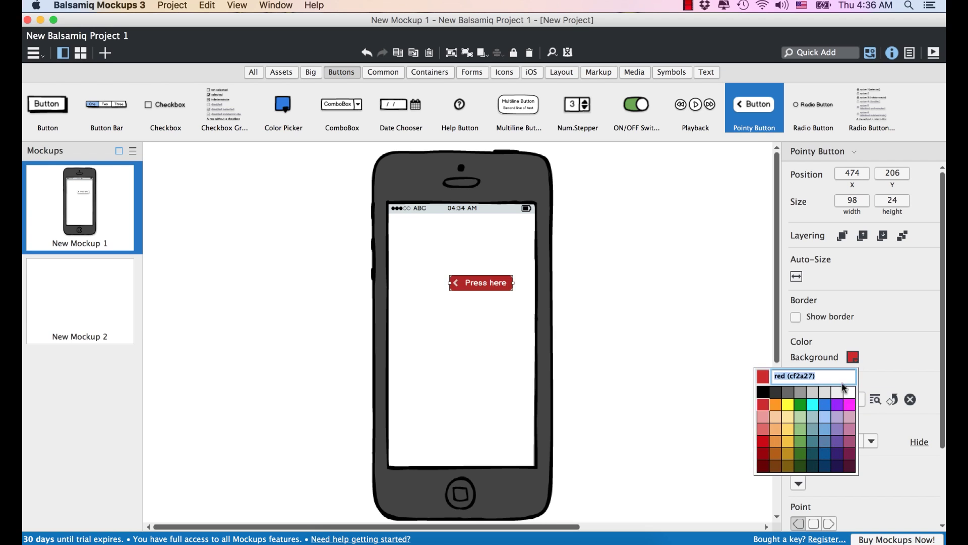
- Switch the button background to cyan and check the Links options without linking
click(812, 406)
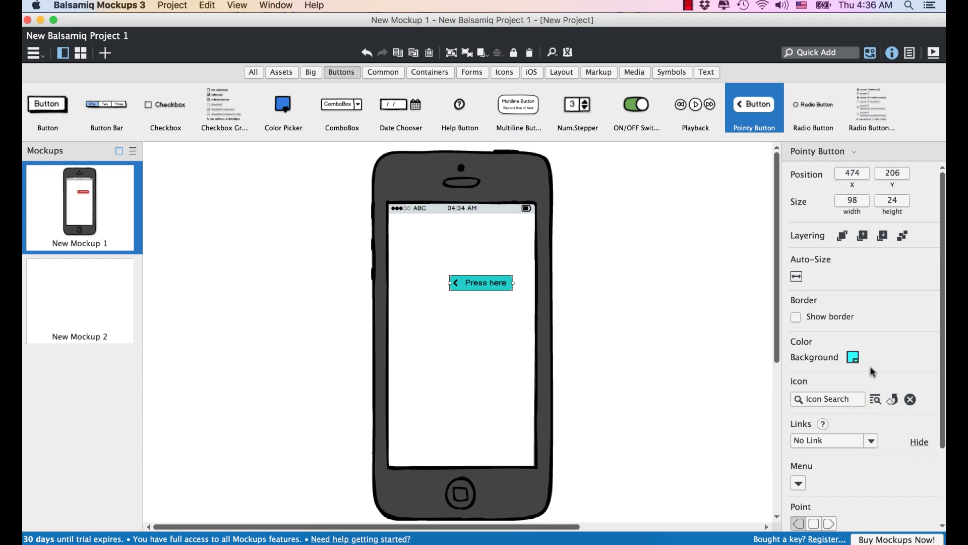
scroll(872, 373, down, 3)
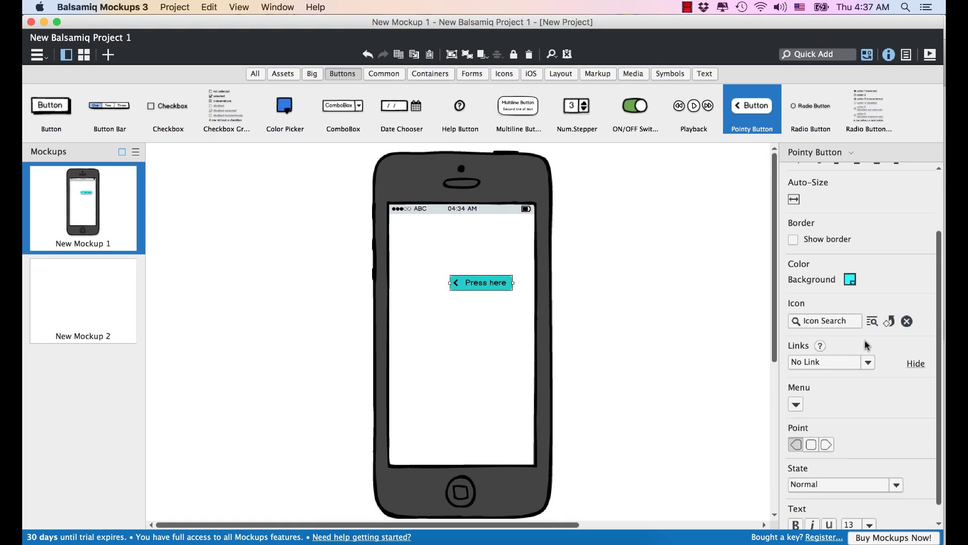
scroll(865, 340, down, 1)
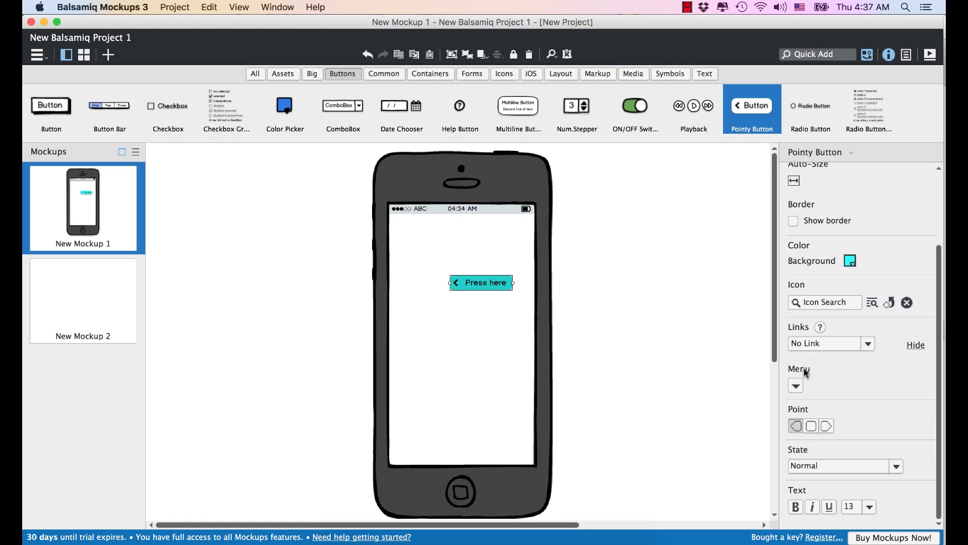
click(865, 344)
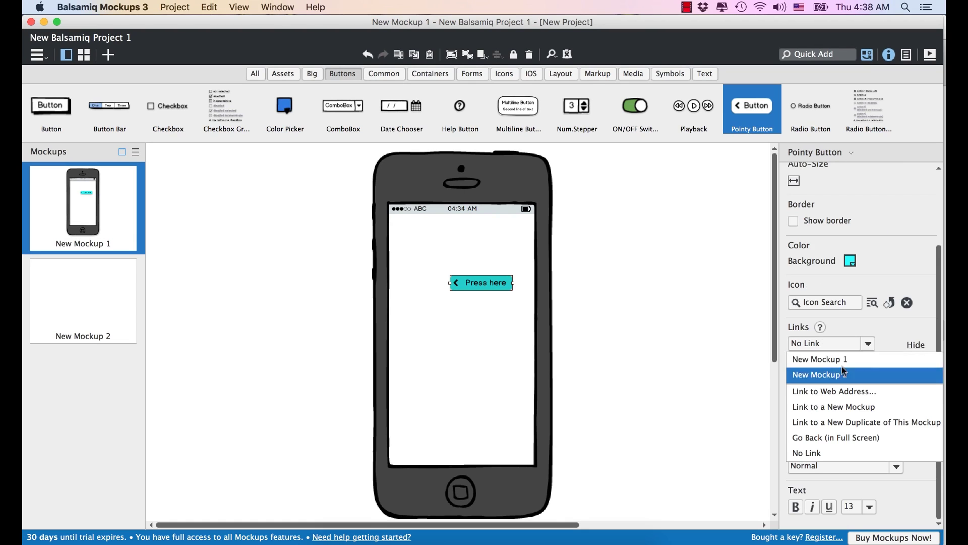
click(849, 347)
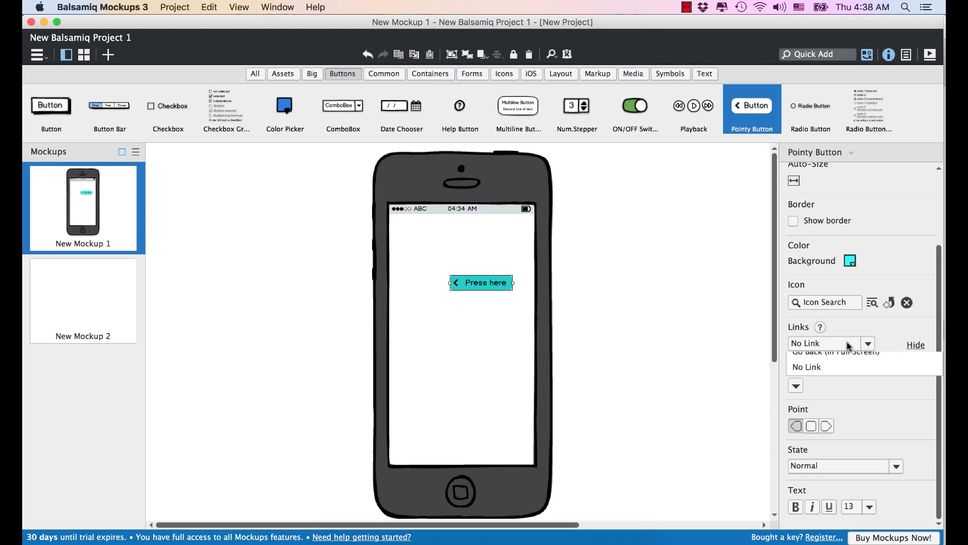
- Toggle the button's menu arrow several times, leaving it off
click(796, 386)
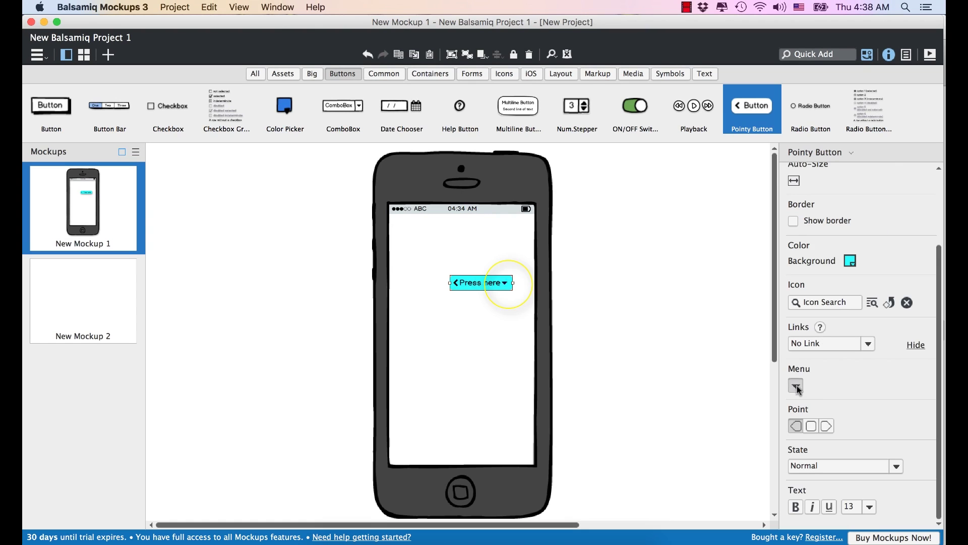
click(797, 386)
click(798, 385)
click(798, 386)
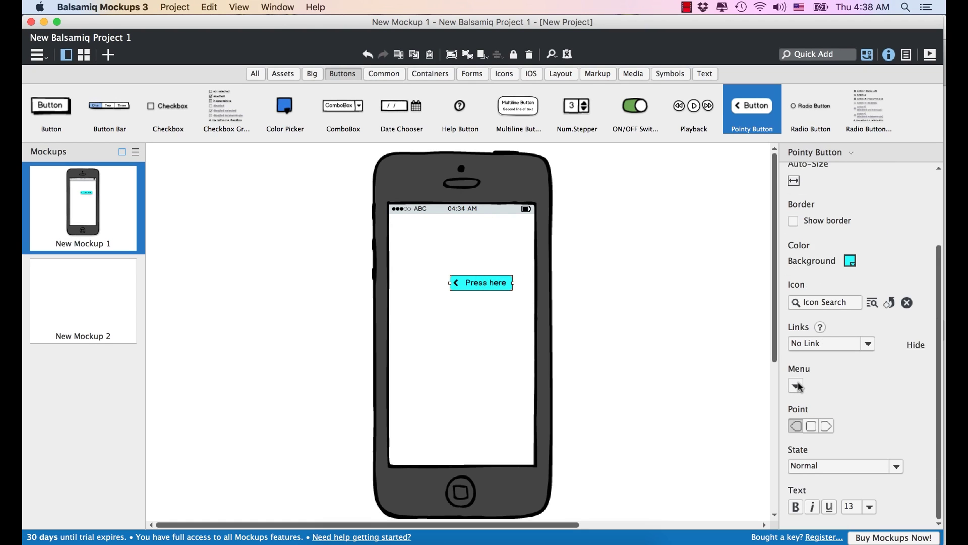
click(798, 386)
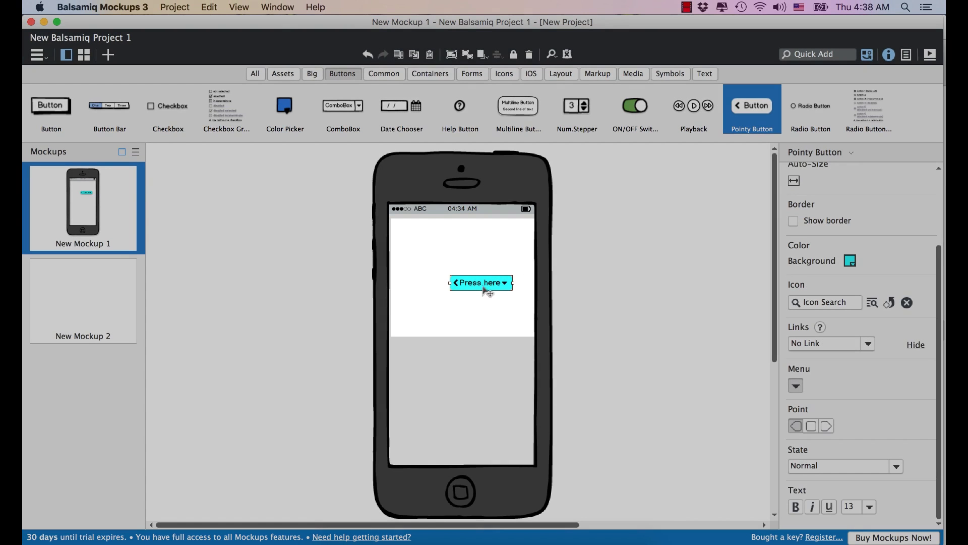
click(797, 387)
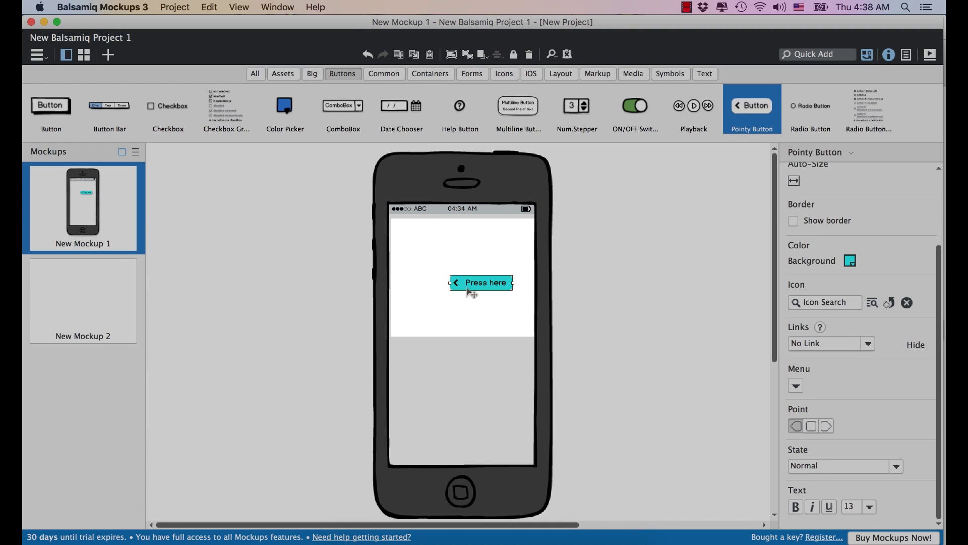
click(828, 425)
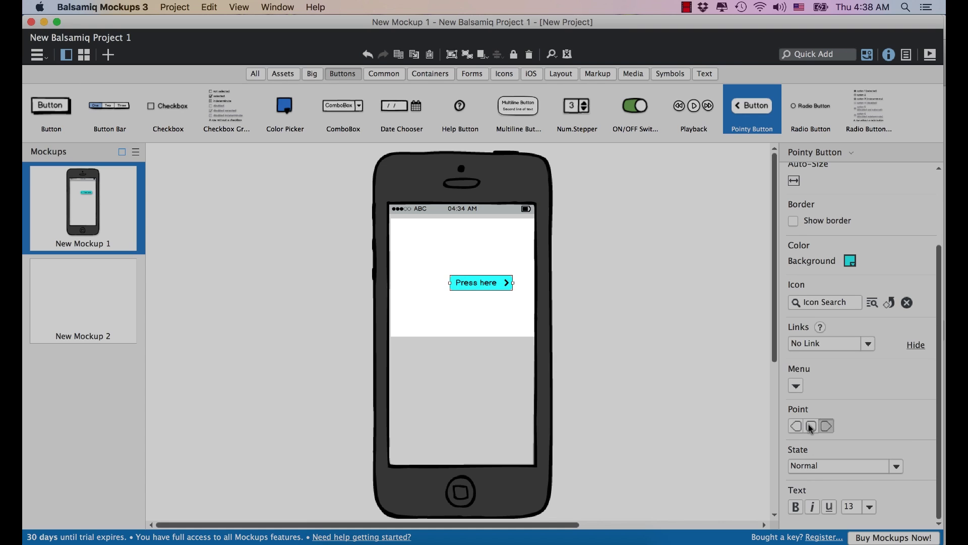
click(811, 426)
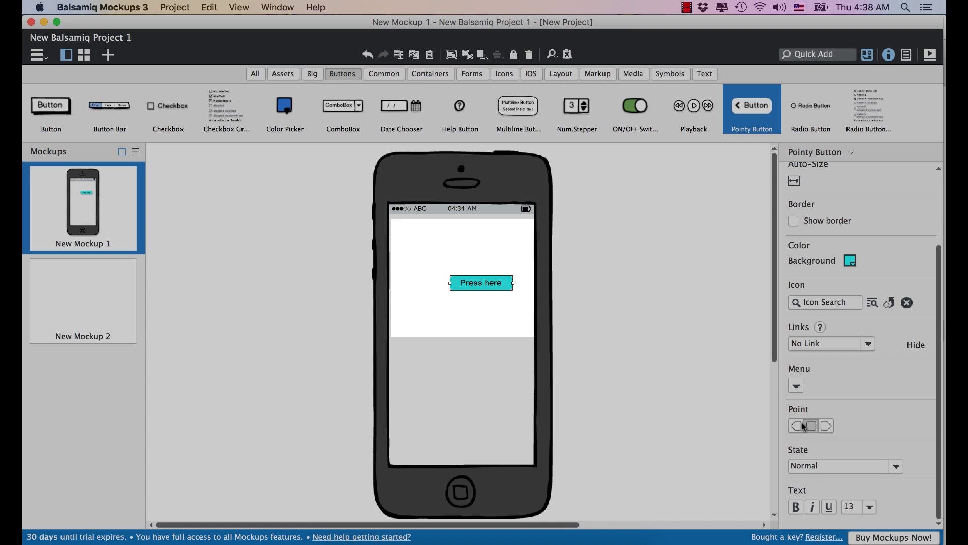
click(801, 426)
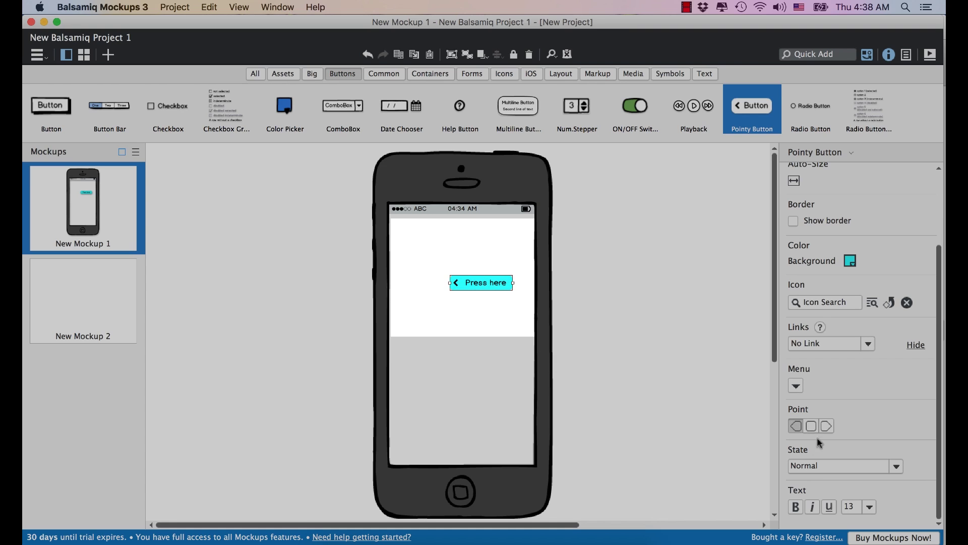
click(896, 466)
click(867, 494)
click(489, 371)
click(616, 246)
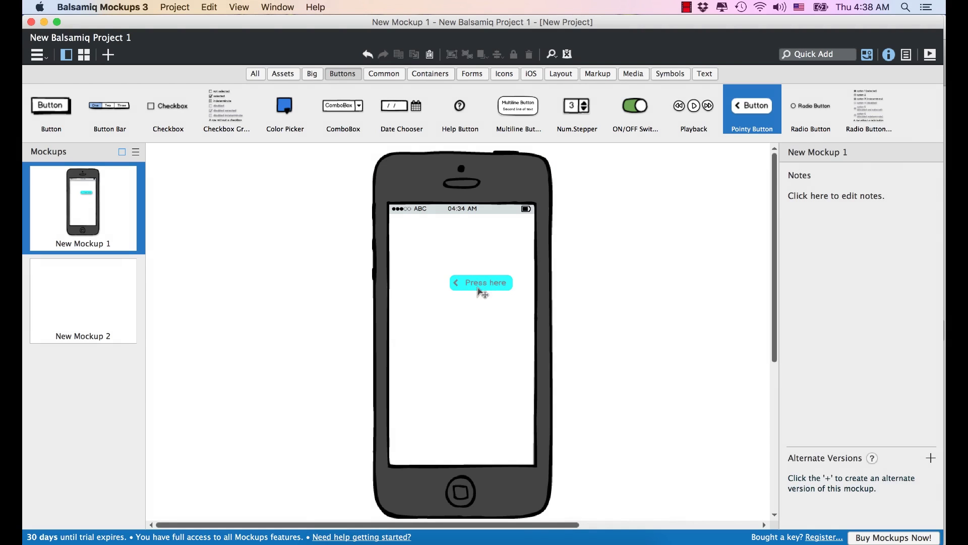
click(479, 292)
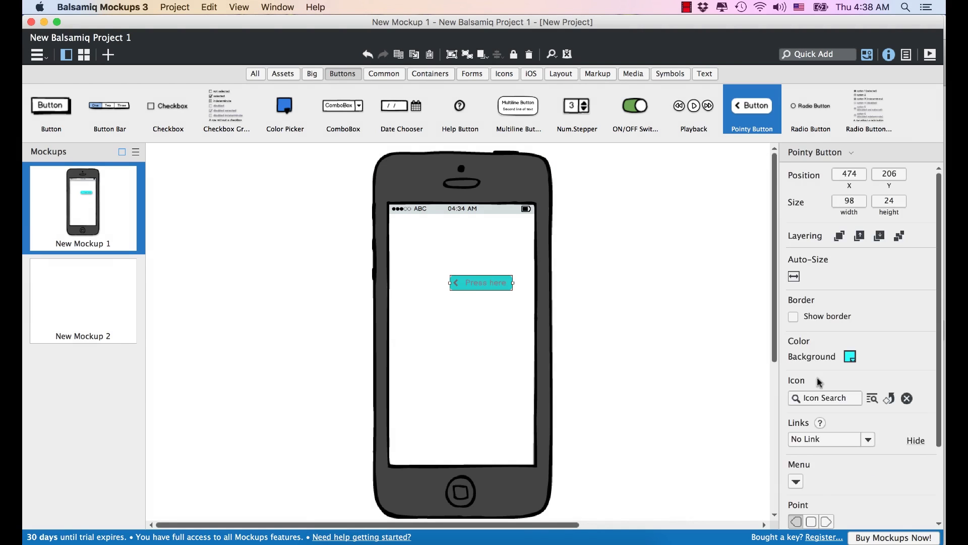
scroll(820, 384, down, 2)
scroll(852, 481, down, 3)
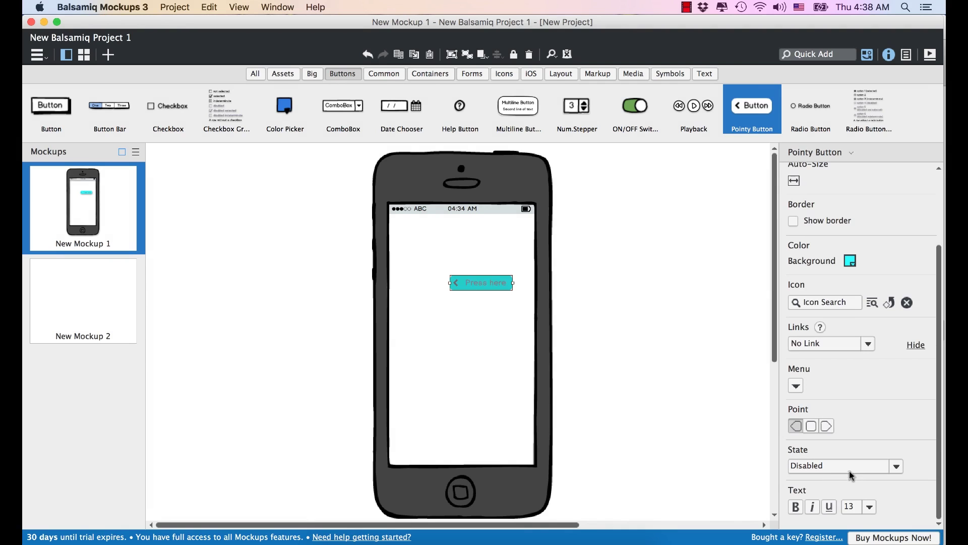
double_click(483, 285)
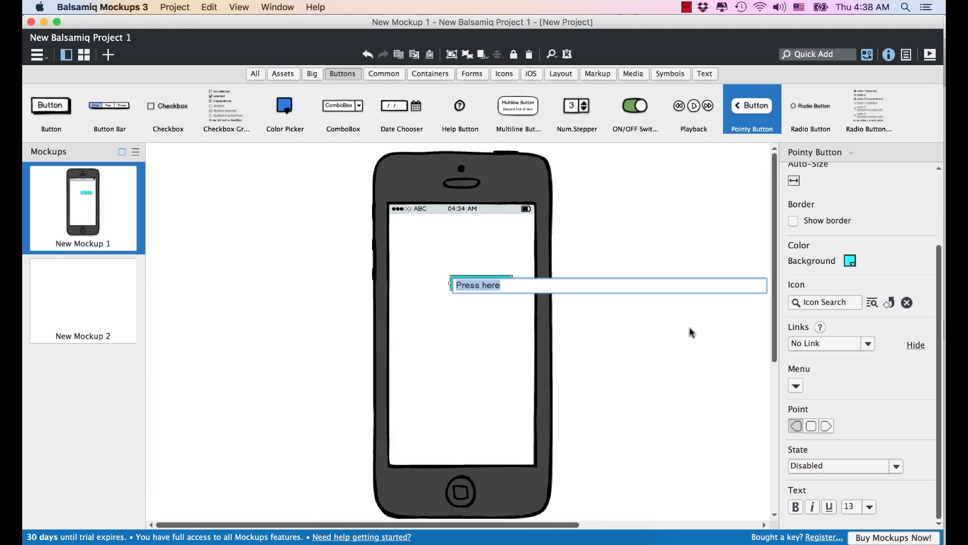
click(898, 466)
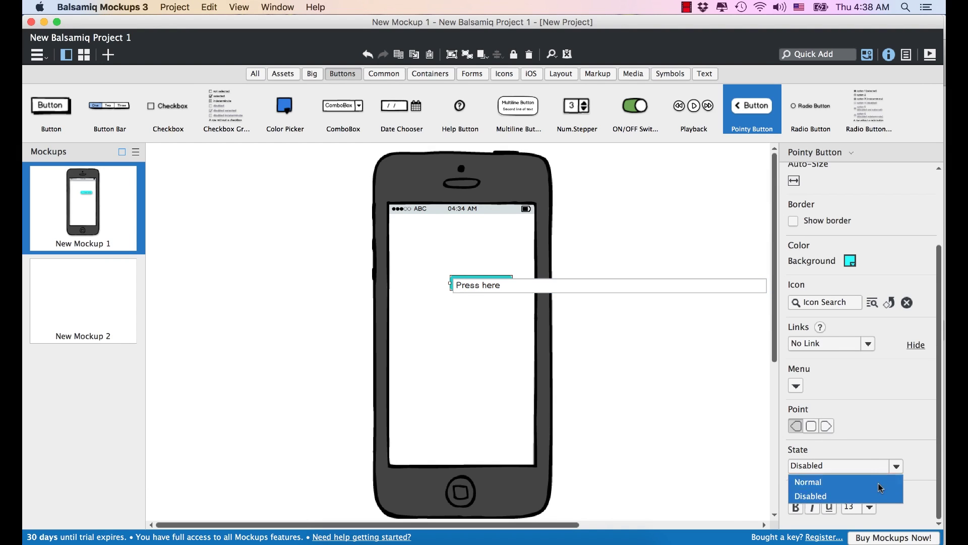
click(879, 482)
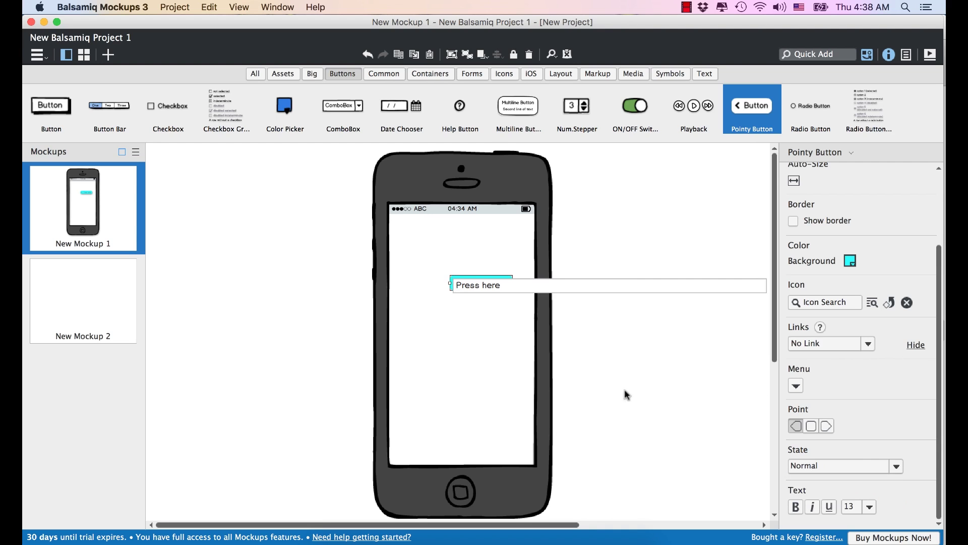
- Make the Press here text bold and non-italic, trying size 18 before settling on 13
key(Return)
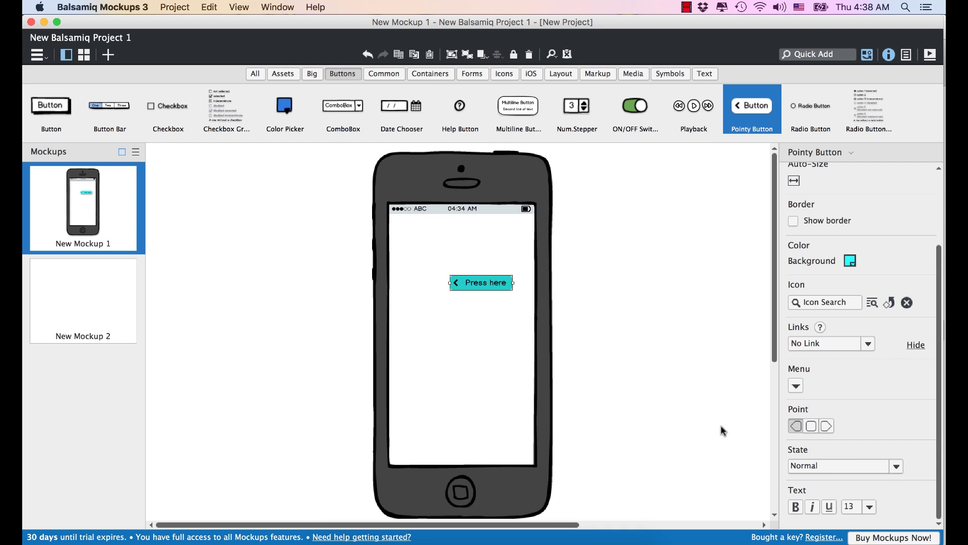
click(799, 509)
click(814, 507)
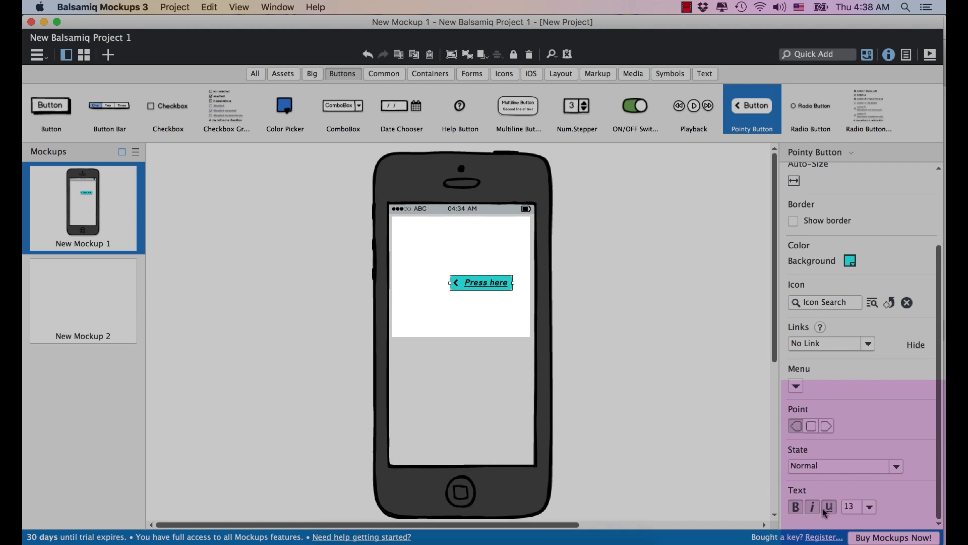
click(819, 508)
click(869, 507)
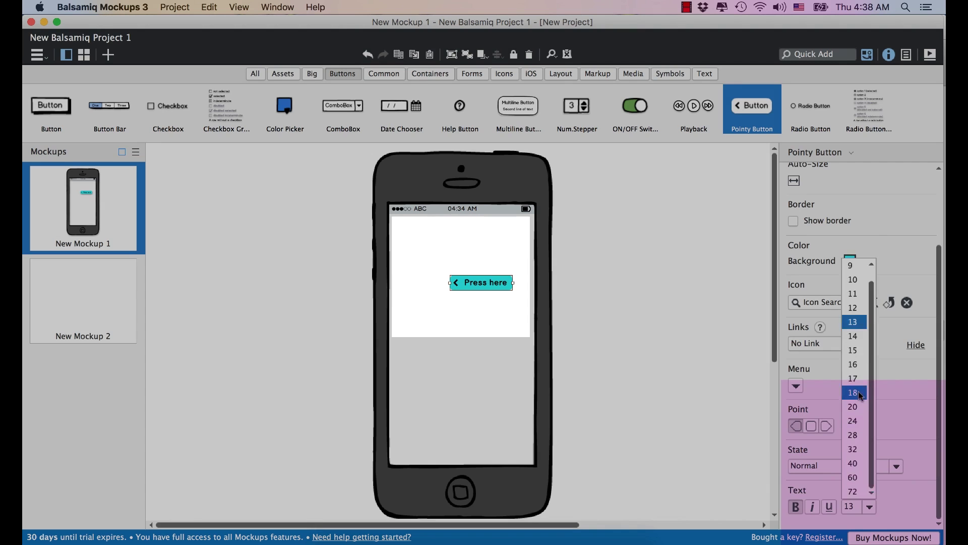
click(858, 391)
click(869, 507)
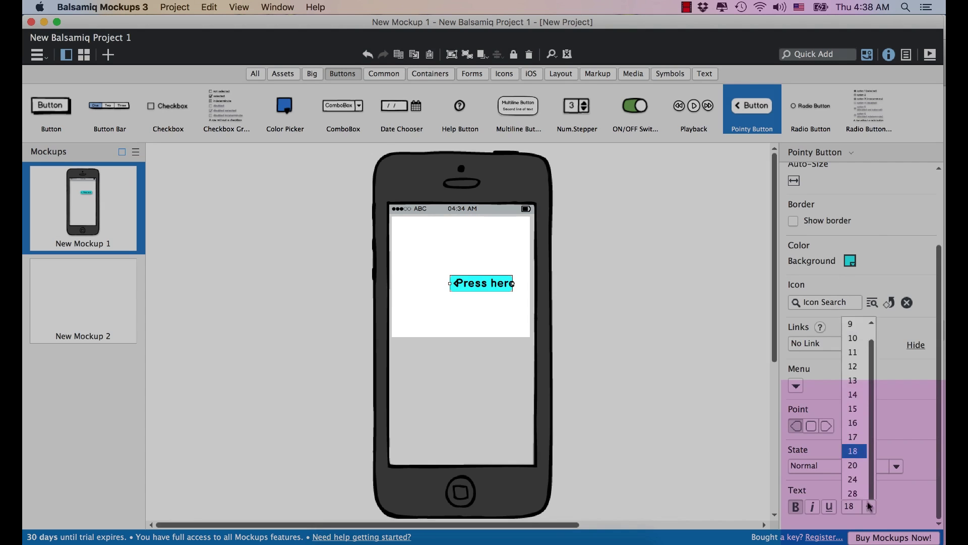
click(854, 322)
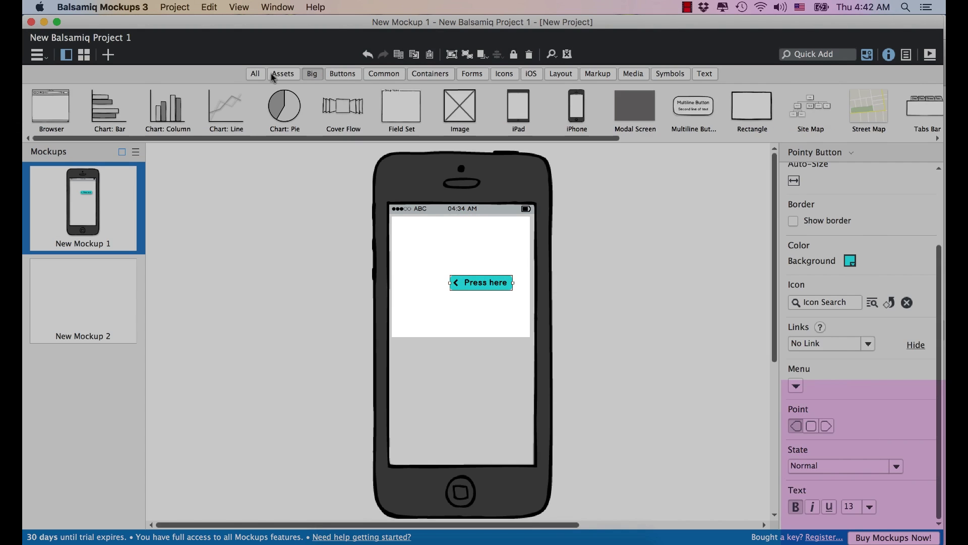
- Browse the All, Assets and Big categories, ending on the Buttons controls
click(256, 74)
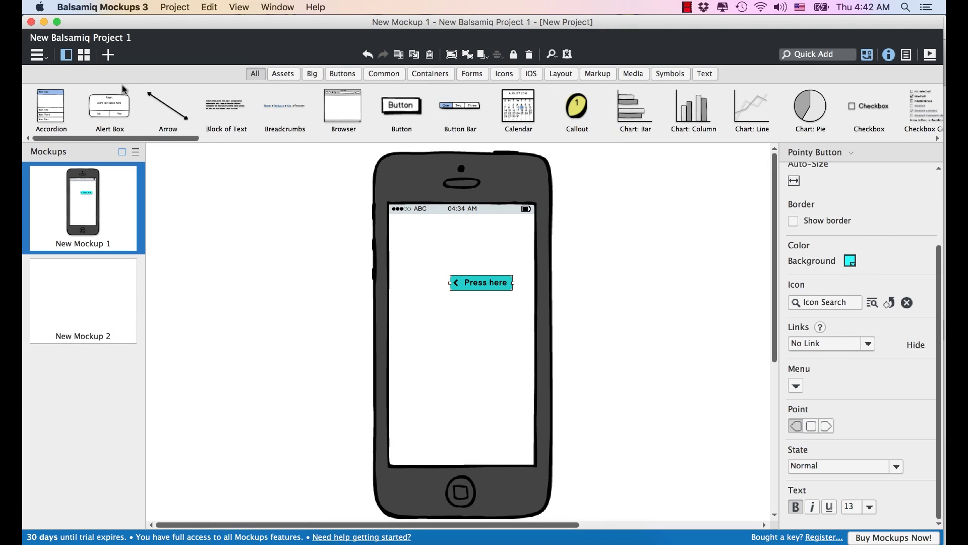
click(282, 73)
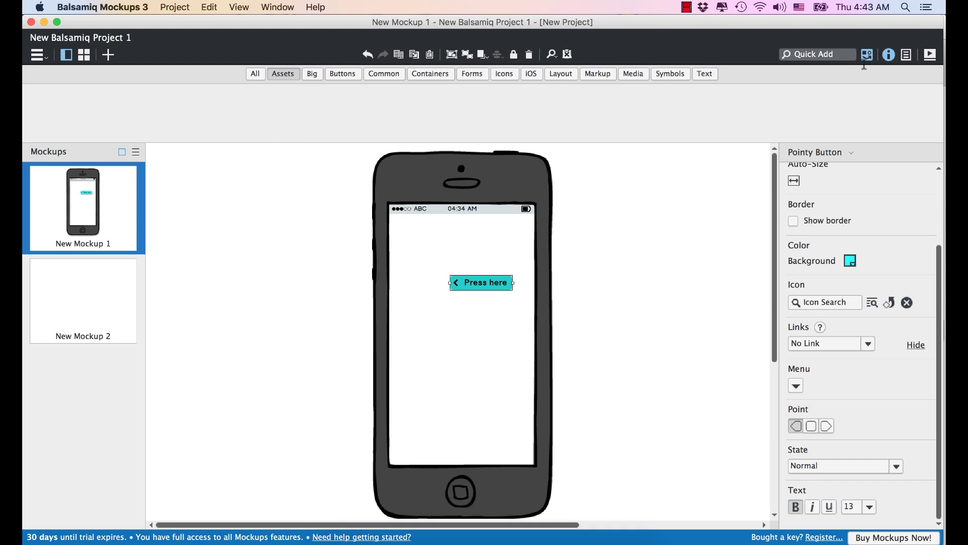
click(810, 53)
click(312, 74)
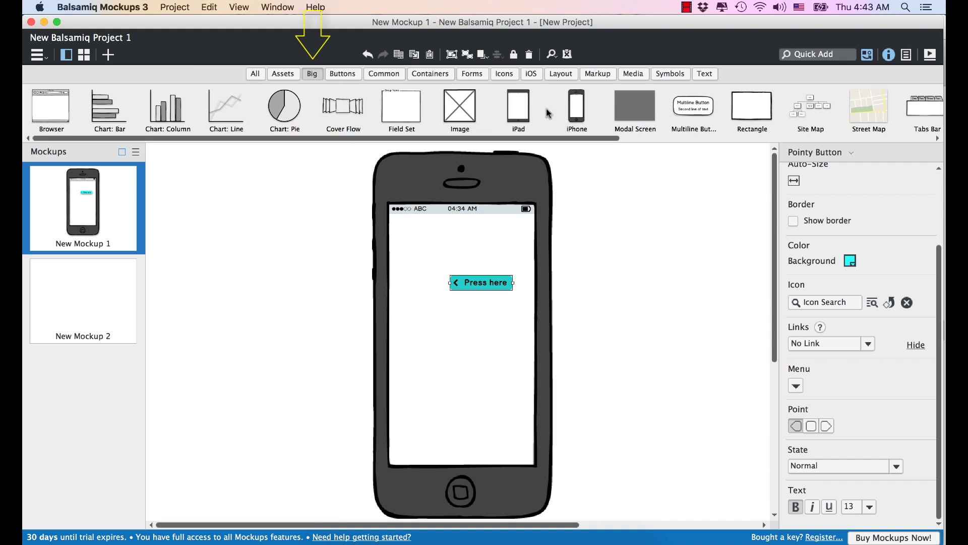
click(347, 75)
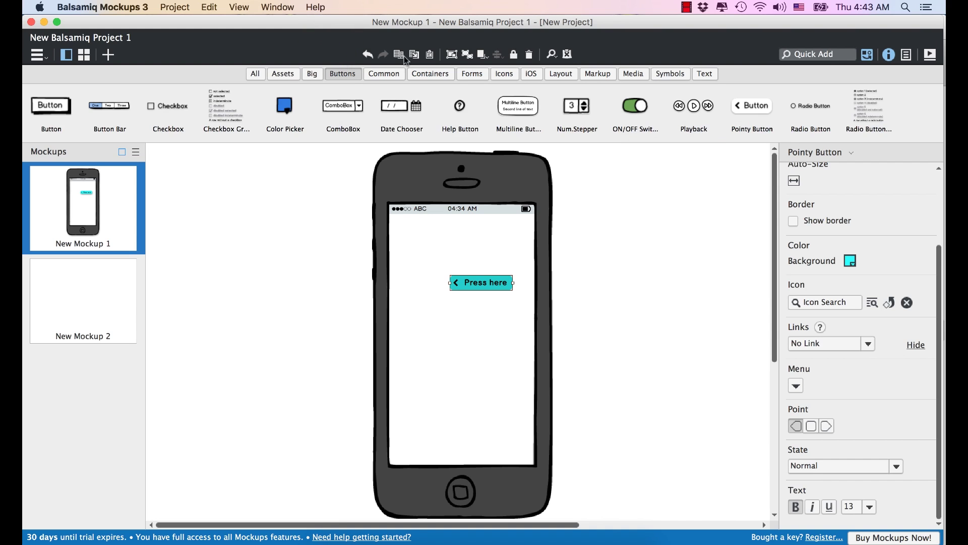
- Step through Common, Containers and Forms to Icons, scrolling to Bluetooth through Calculator
click(398, 75)
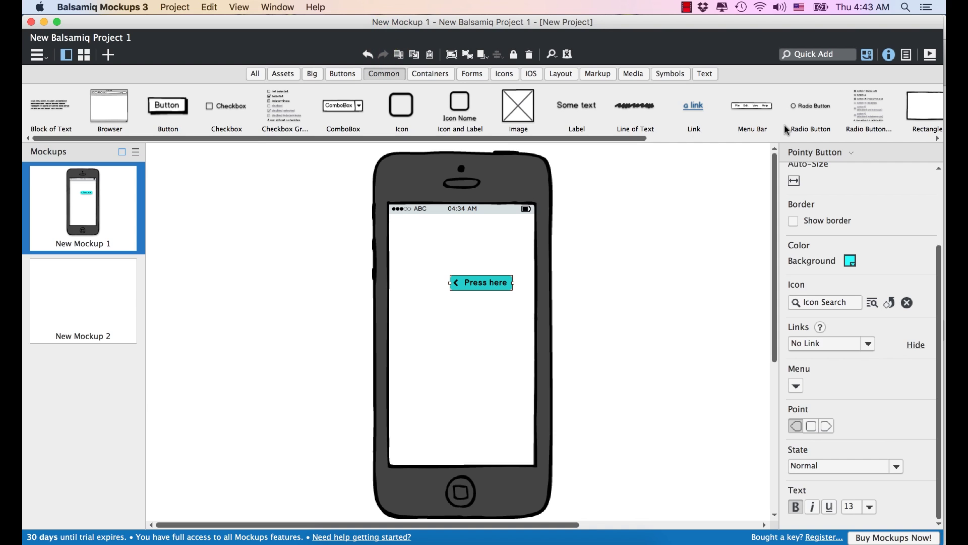
click(435, 75)
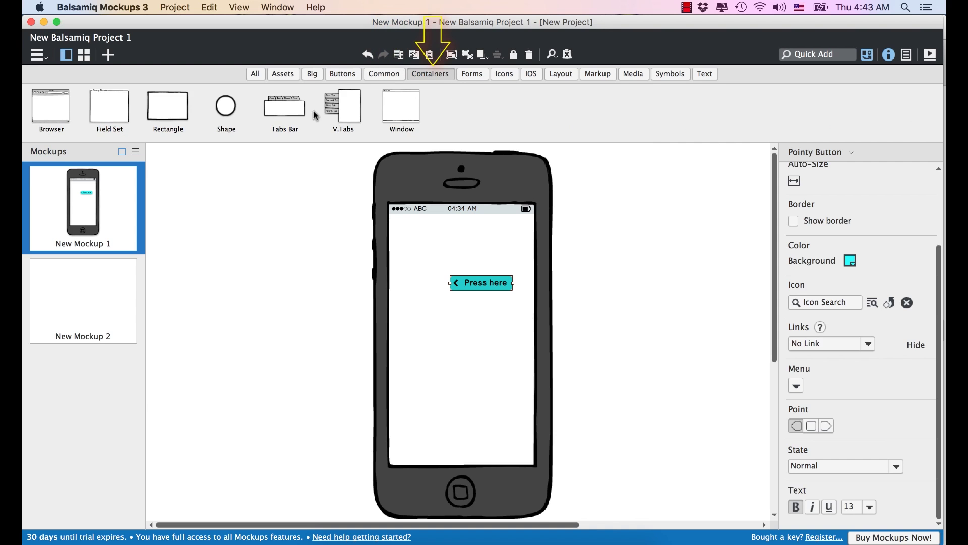
click(477, 76)
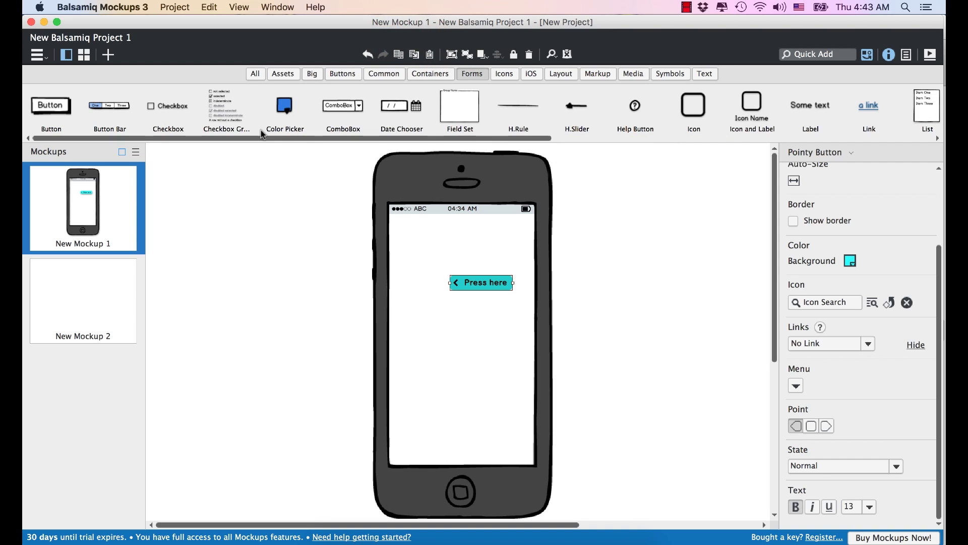
click(505, 75)
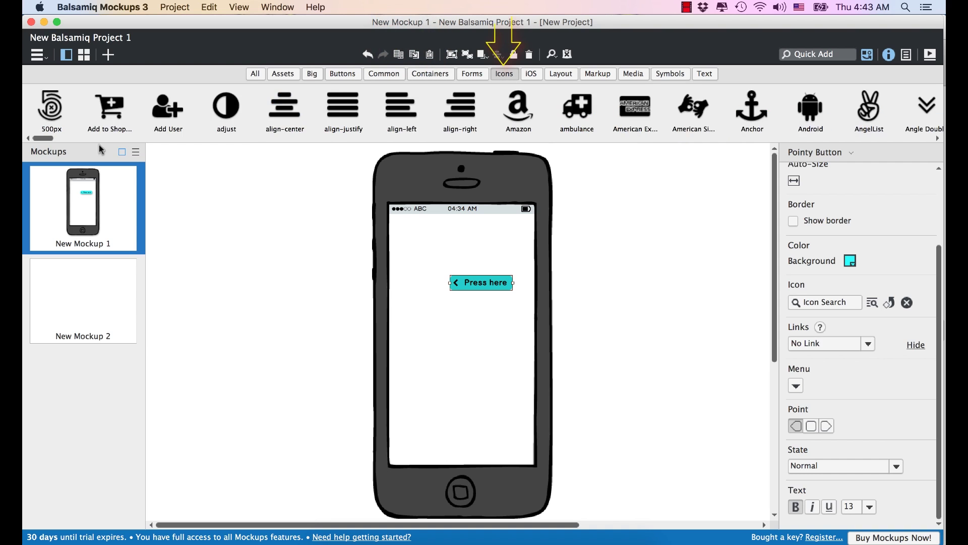
drag(49, 143, 155, 130)
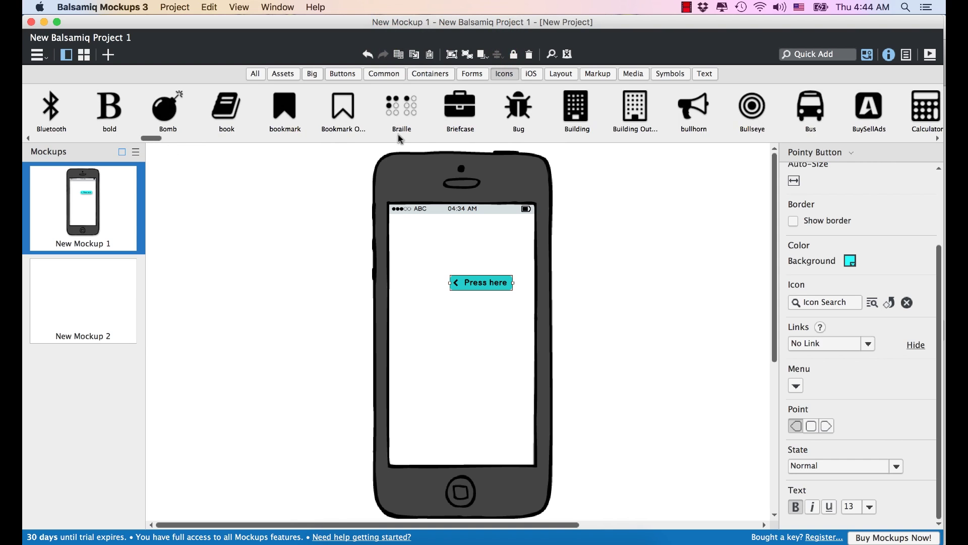
- View the iOS and Layout categories, selecting V.Rule, V.Splitter, V.Tabs, H.Splitter and H.Scroll Bar
click(531, 76)
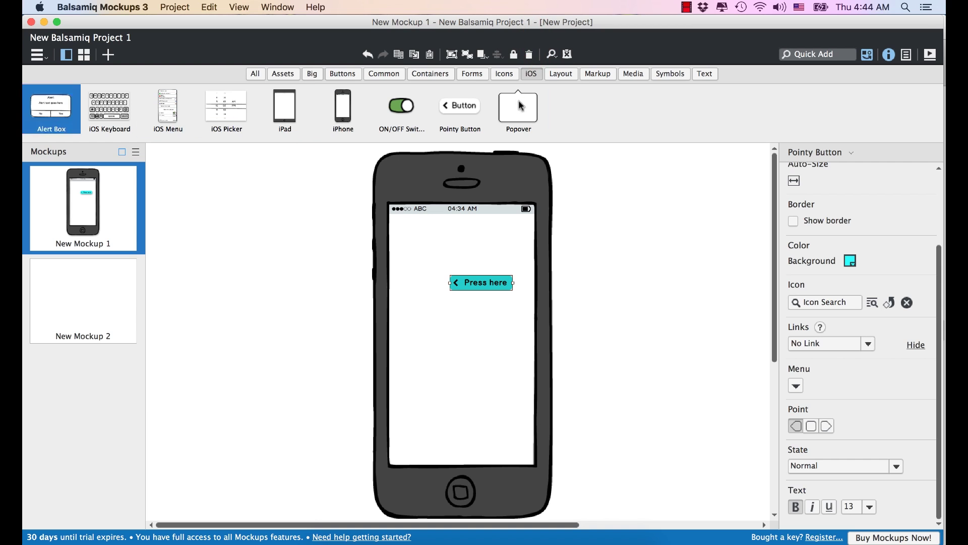
click(565, 73)
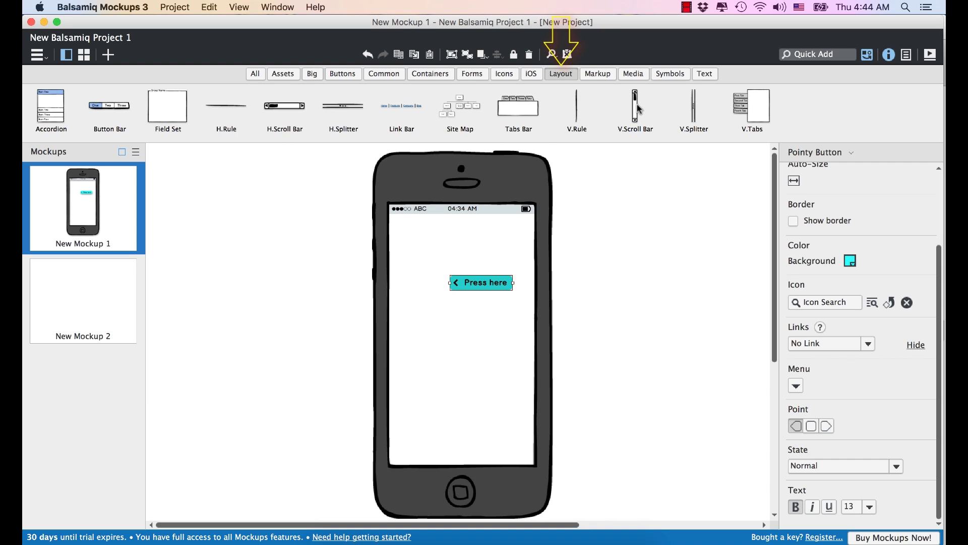
click(575, 110)
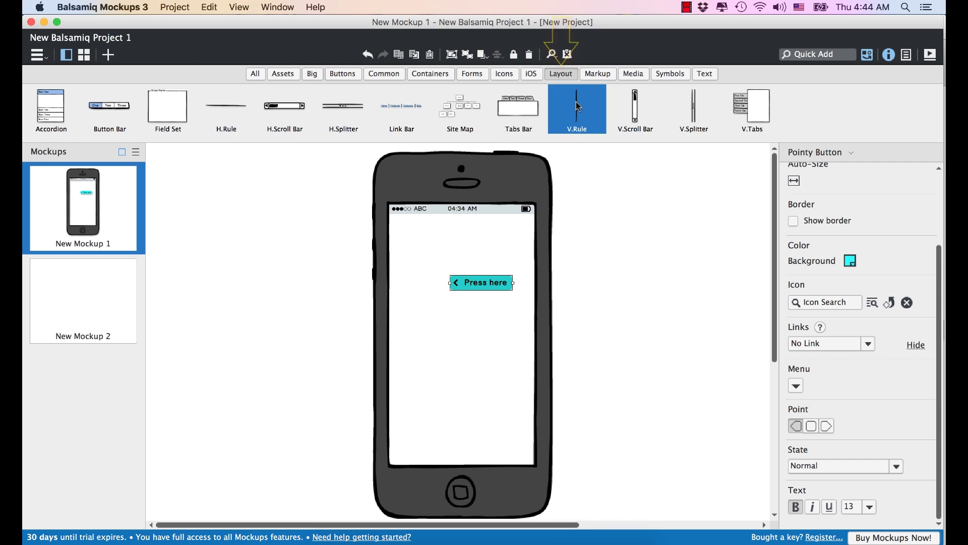
click(697, 107)
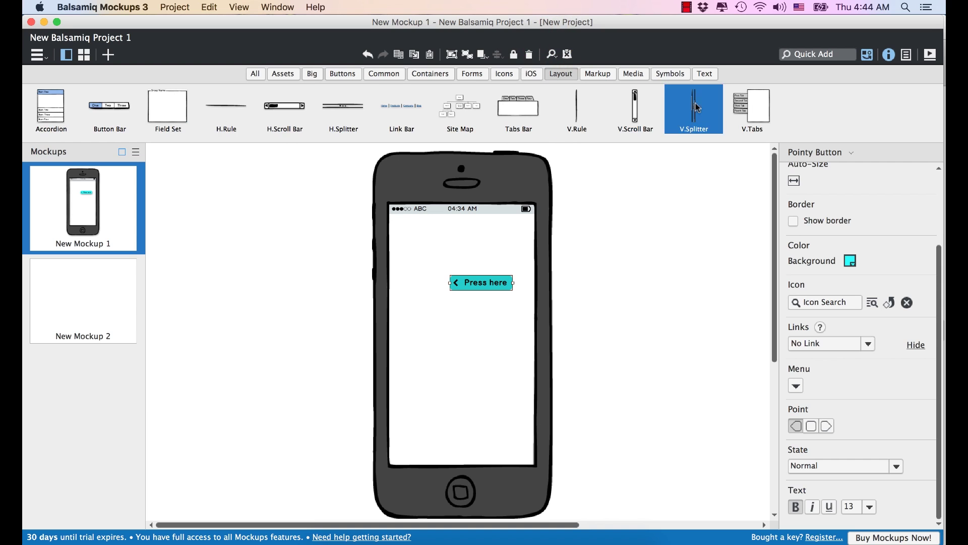
click(763, 109)
drag(341, 112, 342, 112)
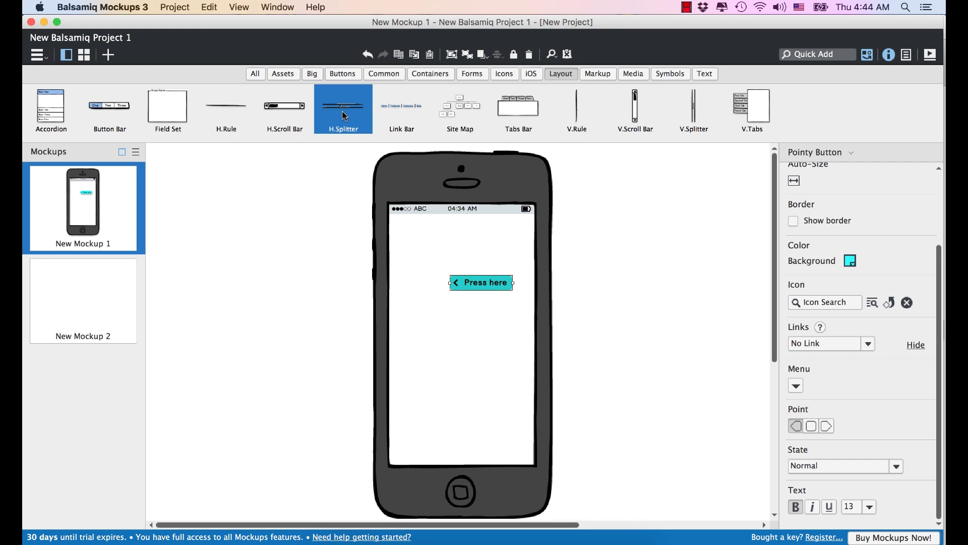
click(285, 104)
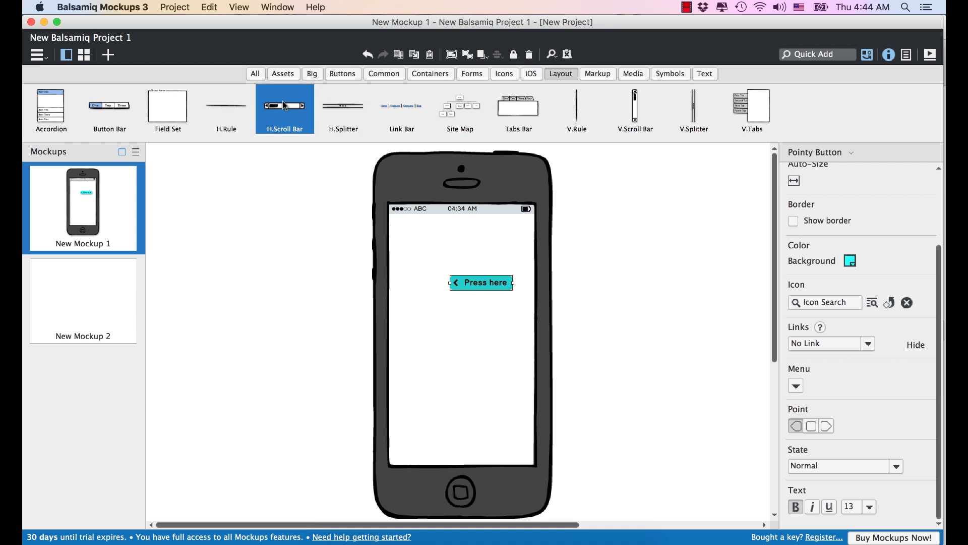
- Browse Markup, Media, Symbols and Text categories, then focus the Quick Add search
click(598, 74)
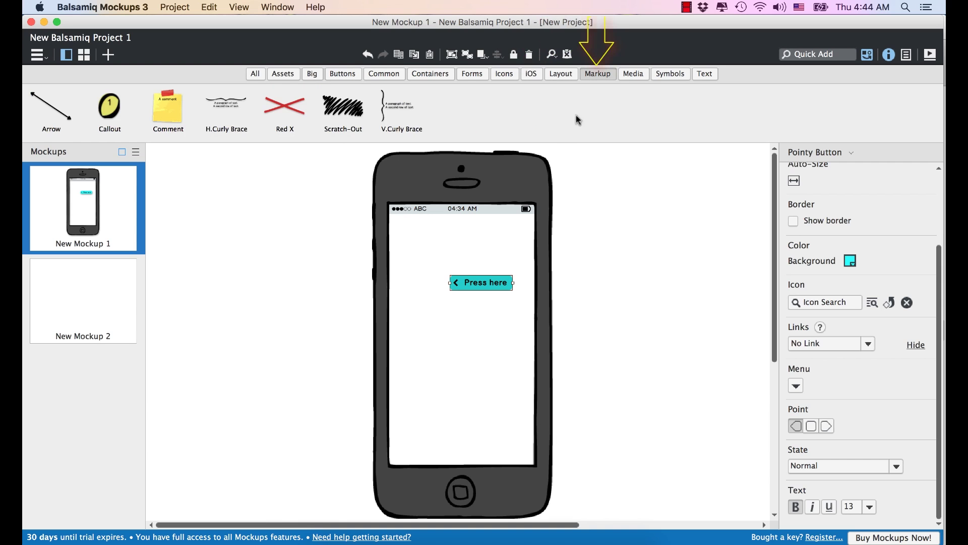
click(639, 74)
click(668, 74)
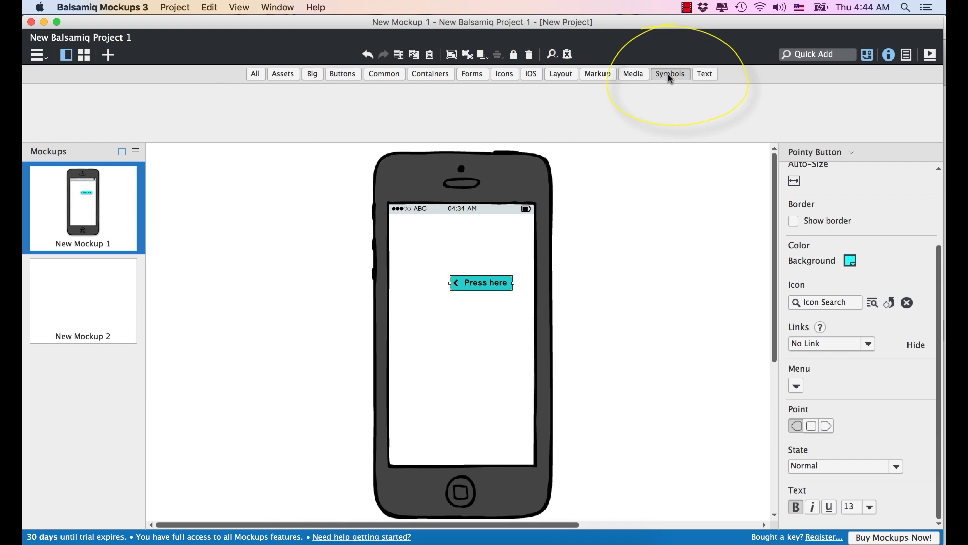
click(702, 76)
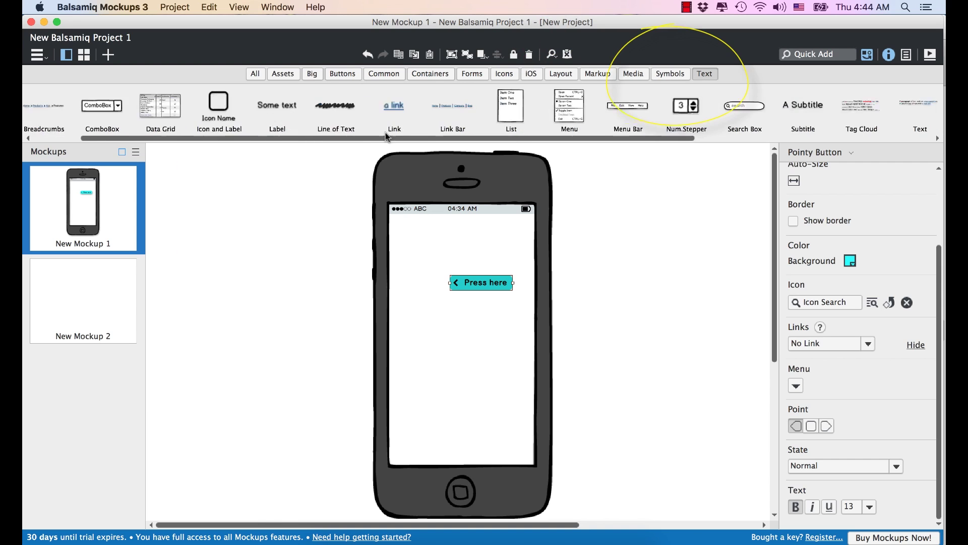
drag(387, 137, 581, 119)
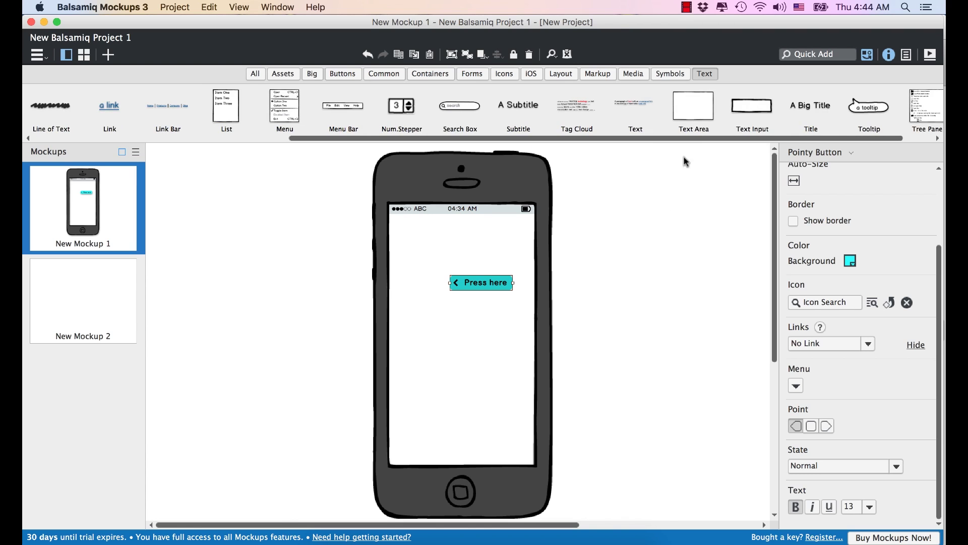
click(815, 53)
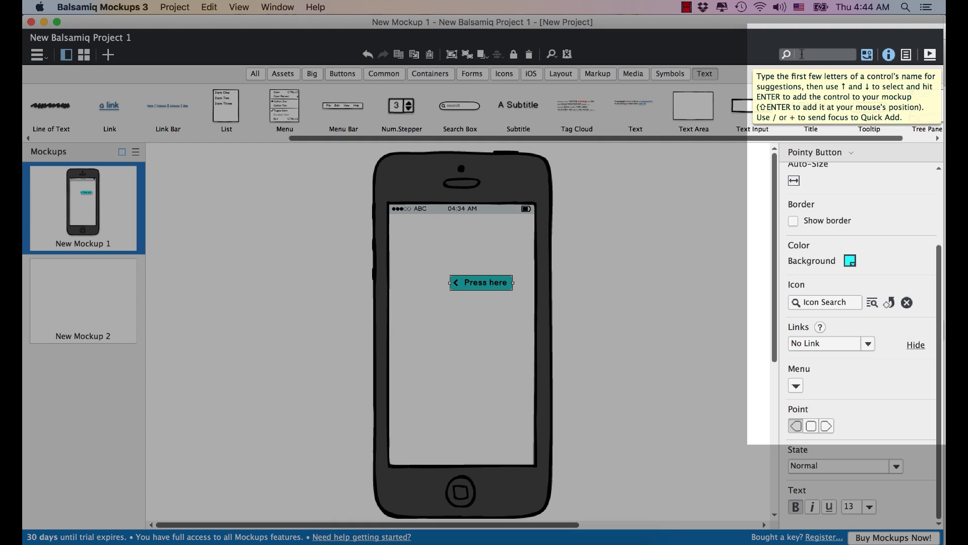
- Search 'smile', add the Smile Outline icon, and position it just above the Press here button
text(menu)
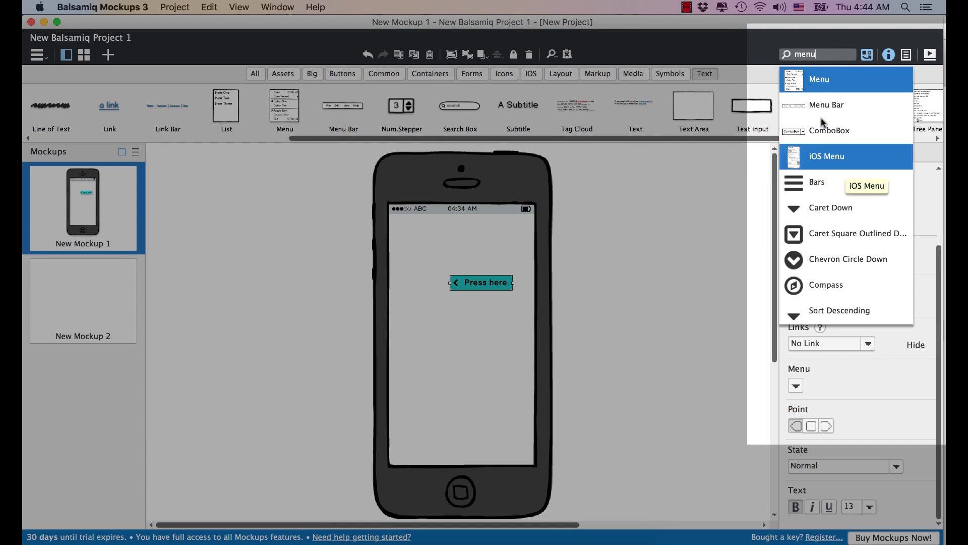
key(super+a)
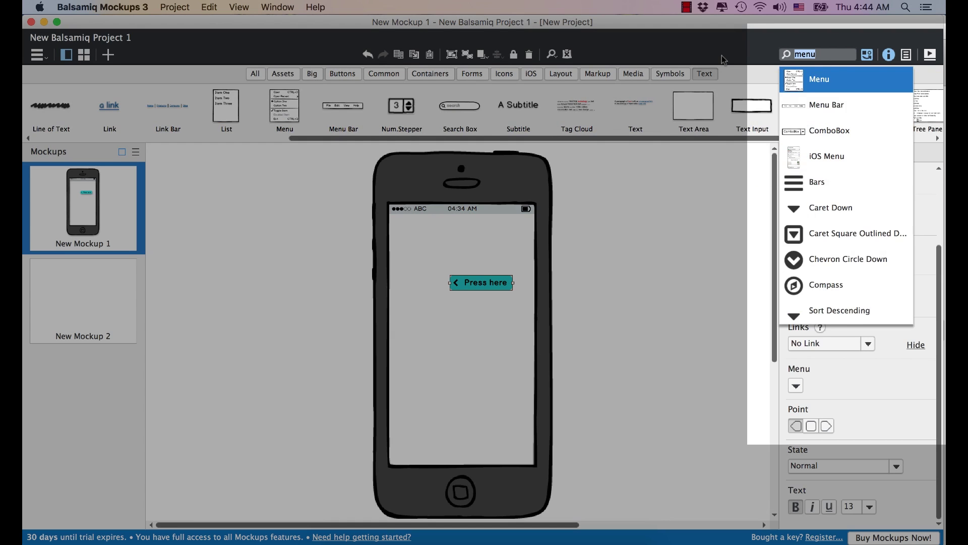
text(smile)
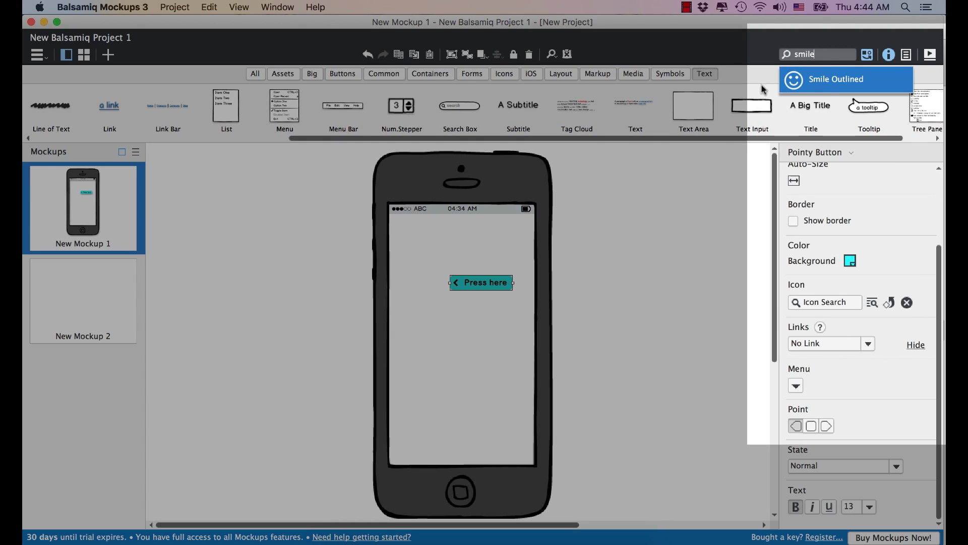
click(828, 80)
drag(194, 195, 477, 257)
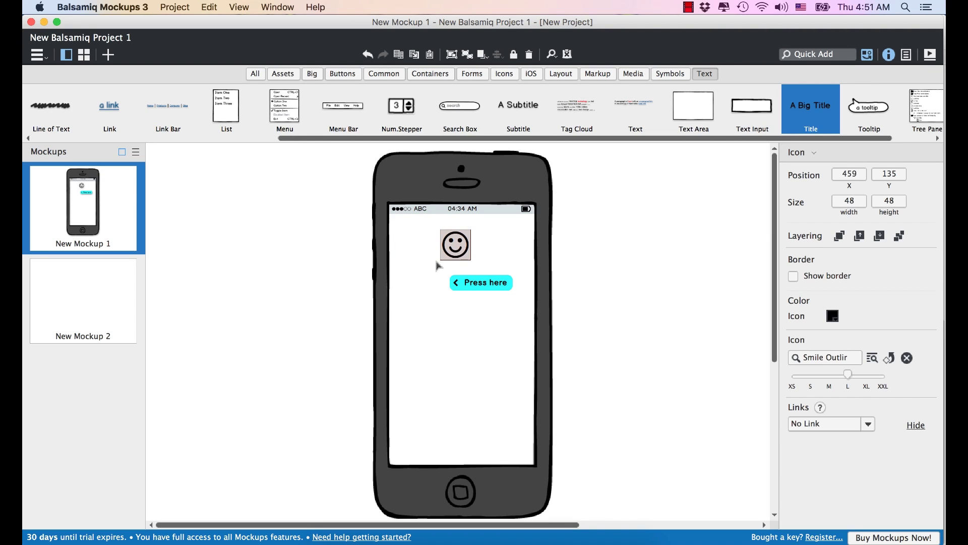
mouse_move(461, 240)
mouse_down()
mouse_move(482, 251)
mouse_move(468, 250)
mouse_up()
click(808, 56)
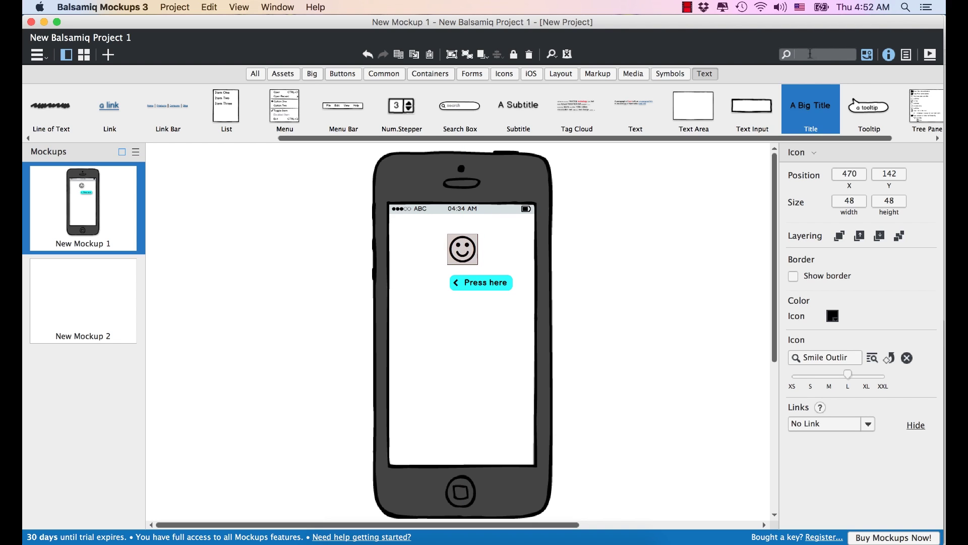
click(469, 258)
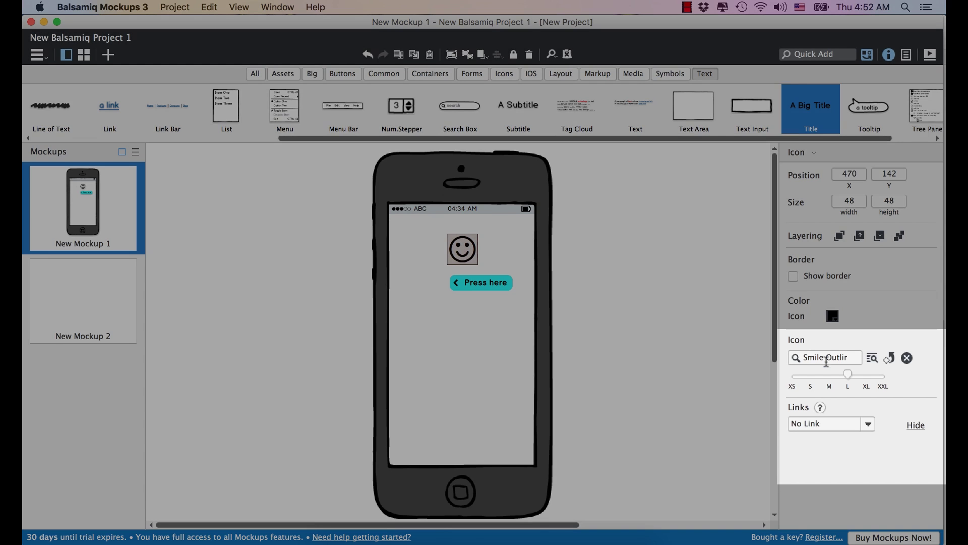
- Swap the smiley for the Bars menu icon and resize it to medium 32×32
click(827, 359)
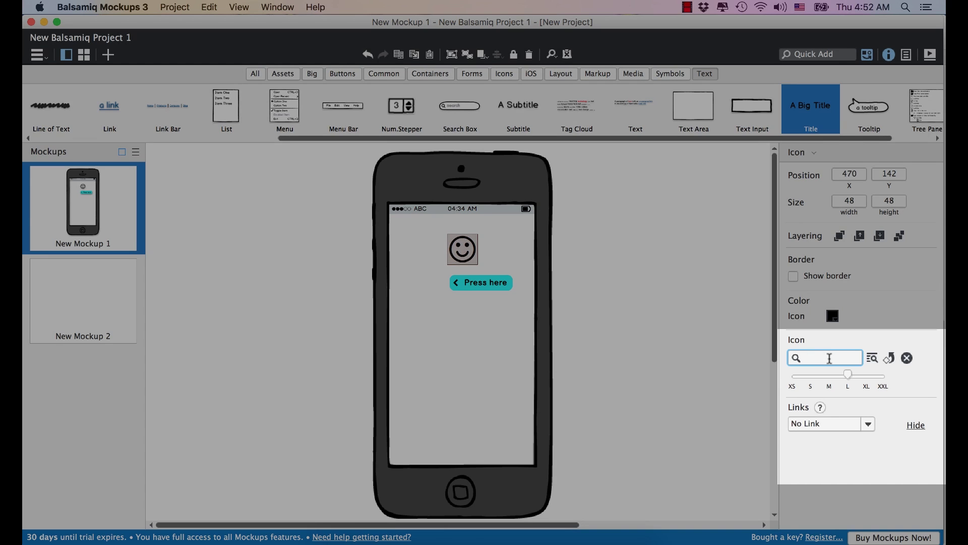
text(menu)
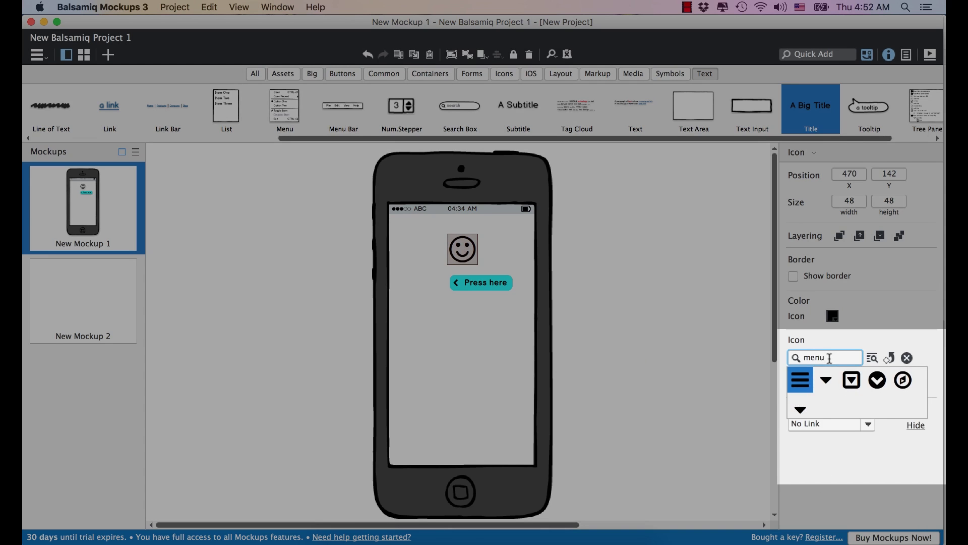
double_click(806, 380)
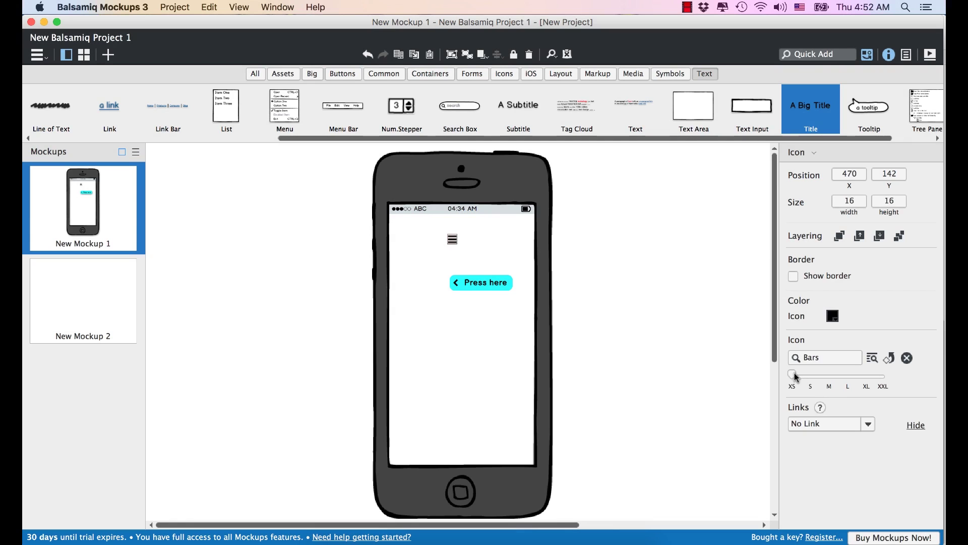
click(460, 254)
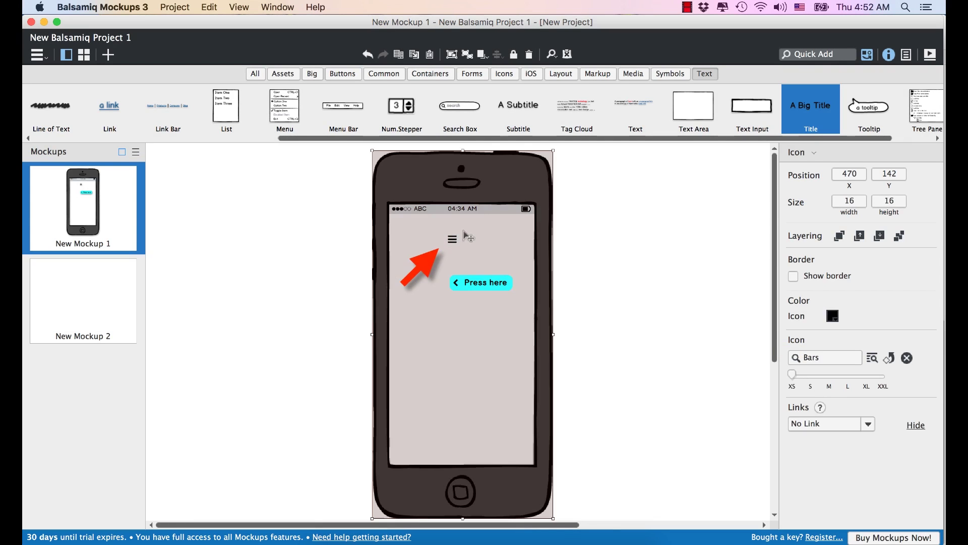
click(462, 251)
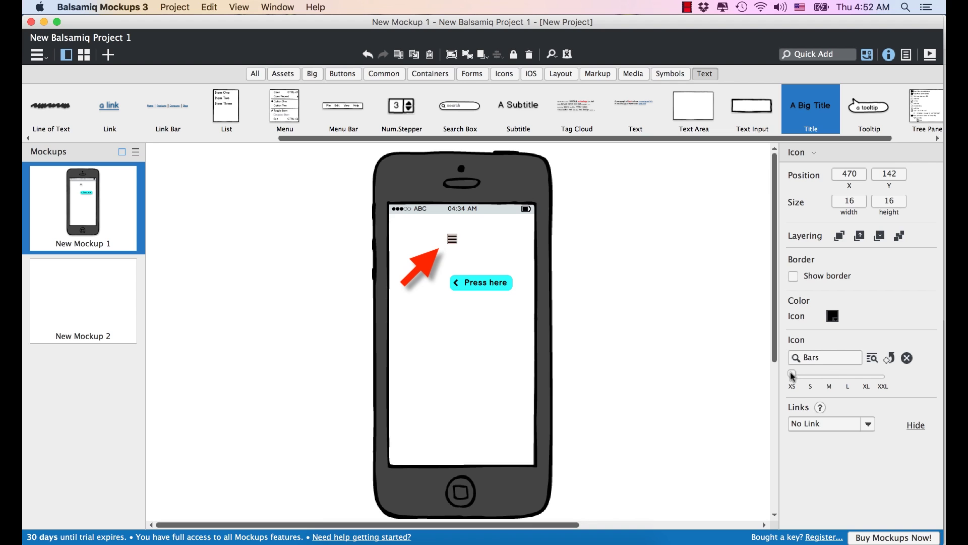
drag(793, 376, 832, 379)
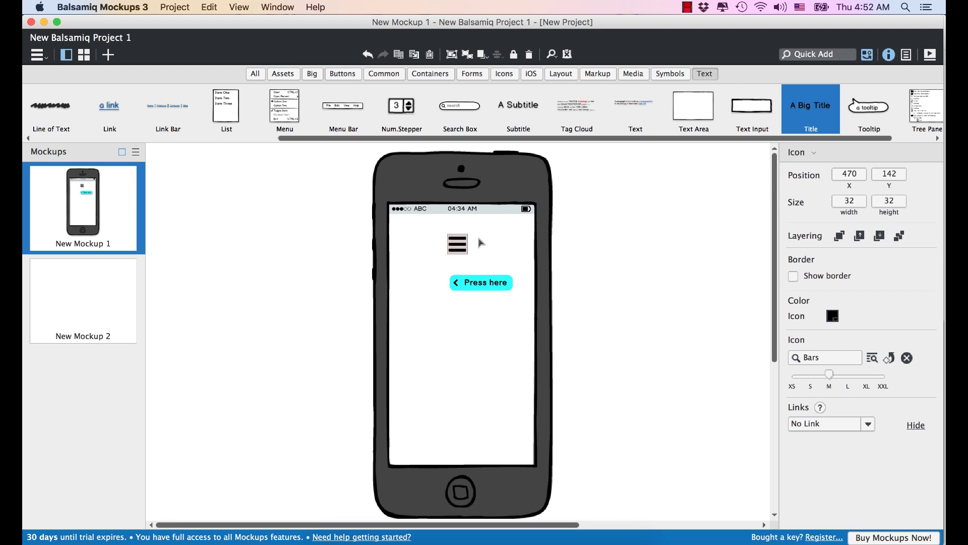
- Add an Image placeholder and position it below the Press here button
click(811, 54)
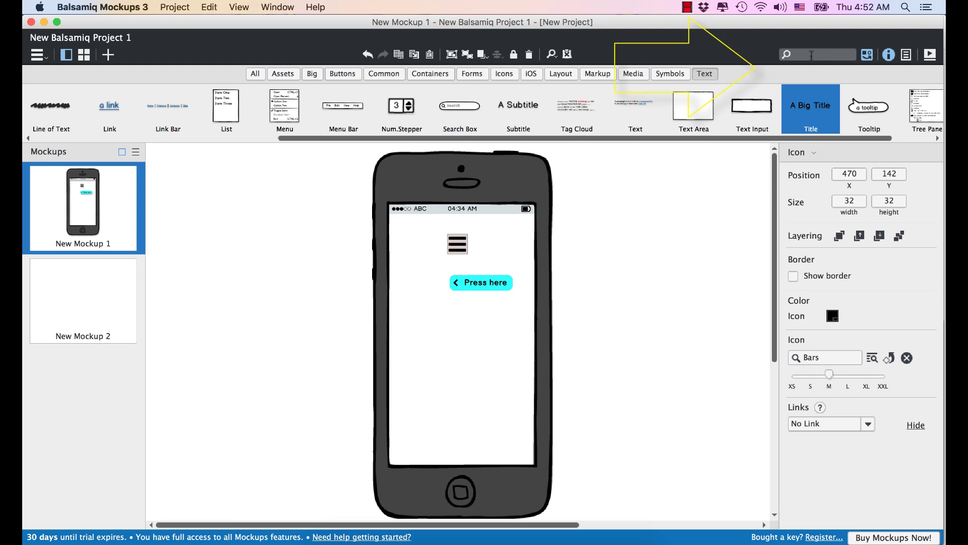
text(image)
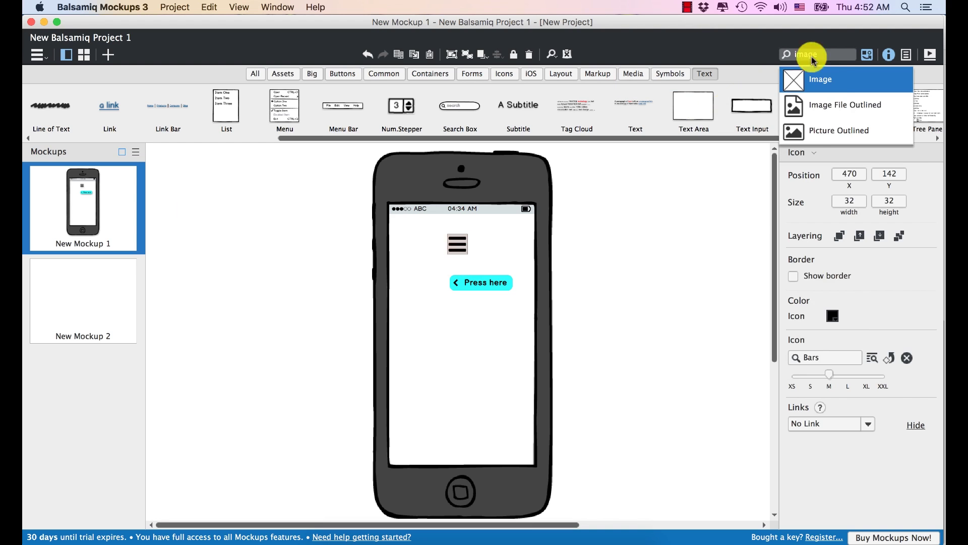
click(817, 79)
drag(213, 222, 474, 348)
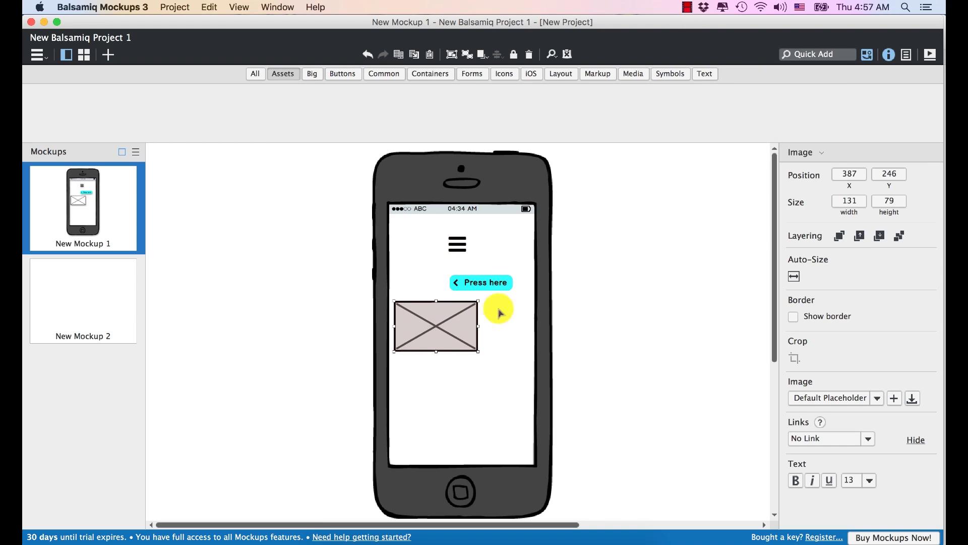
- Load Icon.png into the image placeholder
double_click(442, 328)
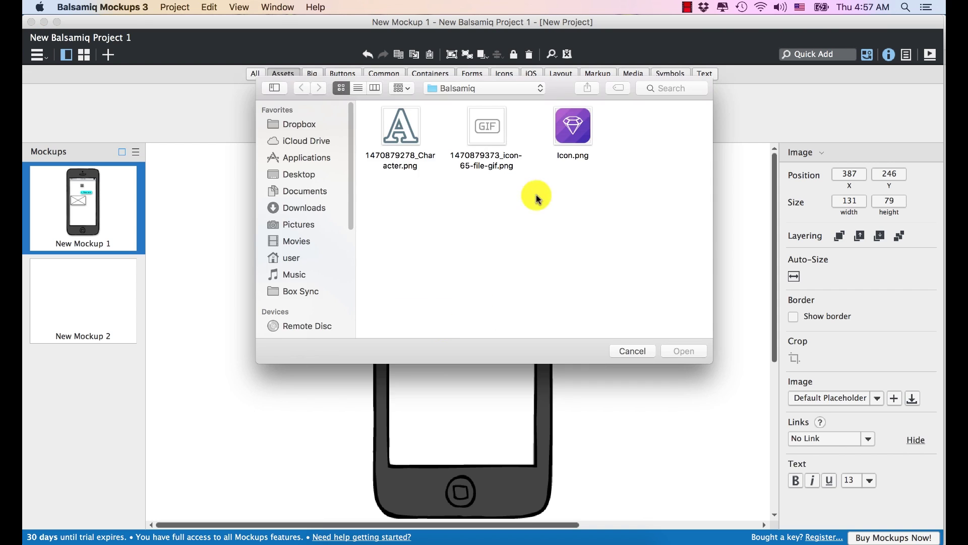
drag(555, 97, 524, 106)
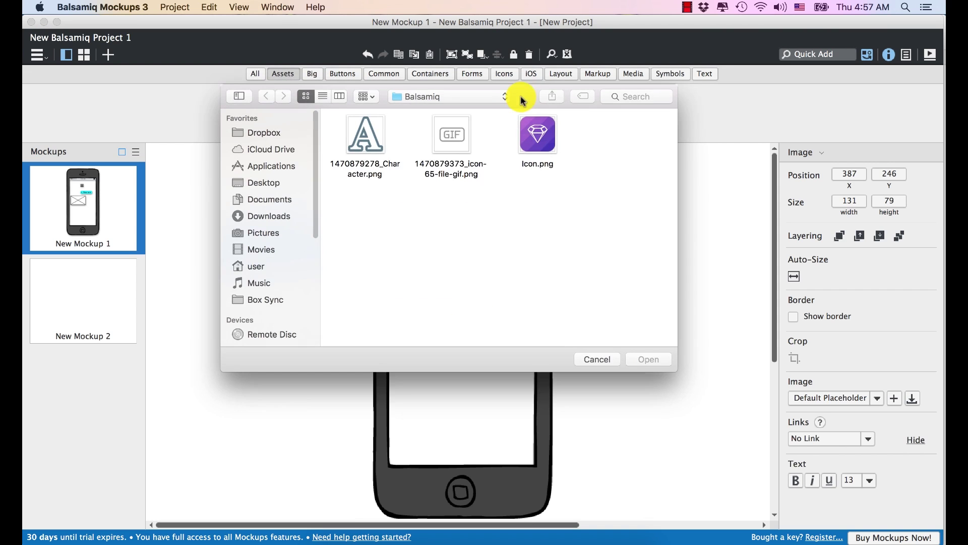
click(554, 174)
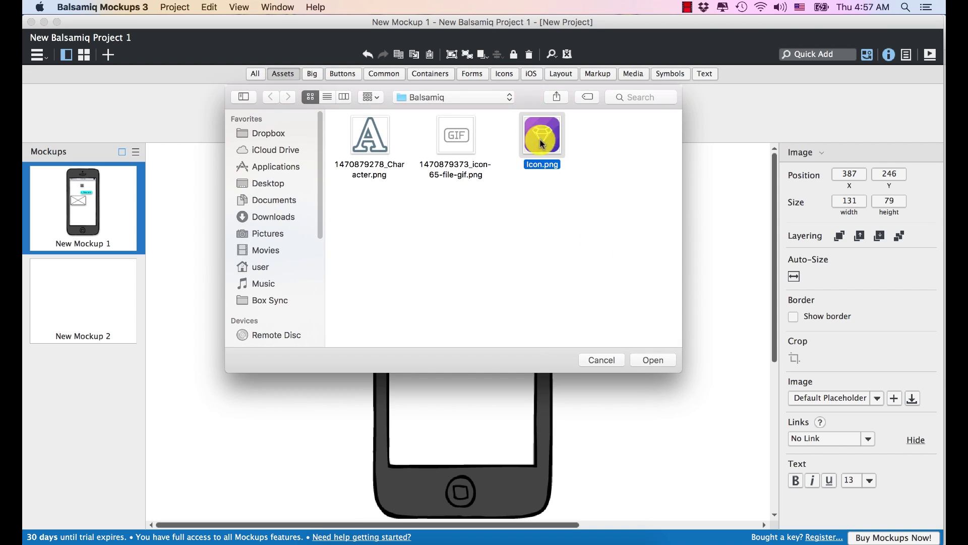
click(651, 359)
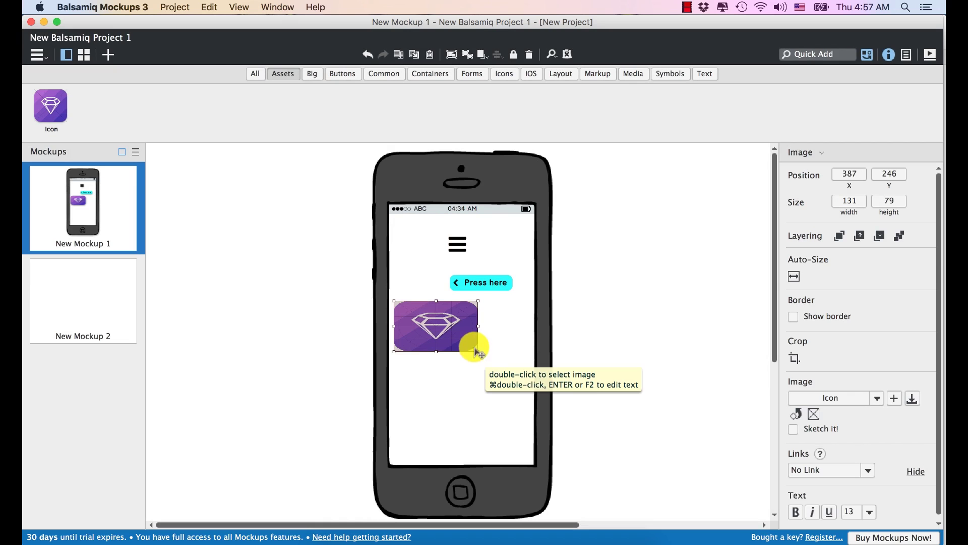
- Enlarge the diamond image to 151×111 and enable Sketch it! for a grey hand-drawn look
drag(476, 350, 491, 371)
drag(490, 371, 491, 372)
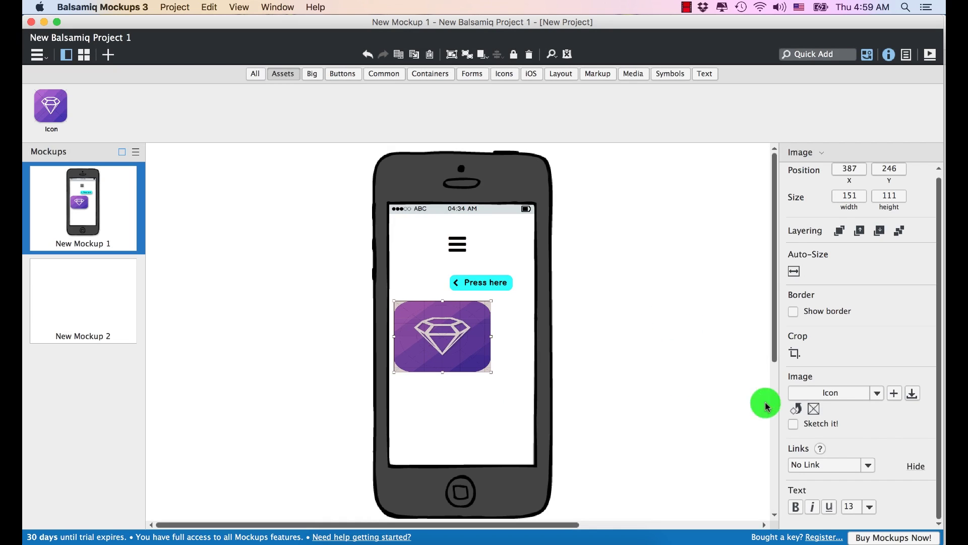
click(794, 427)
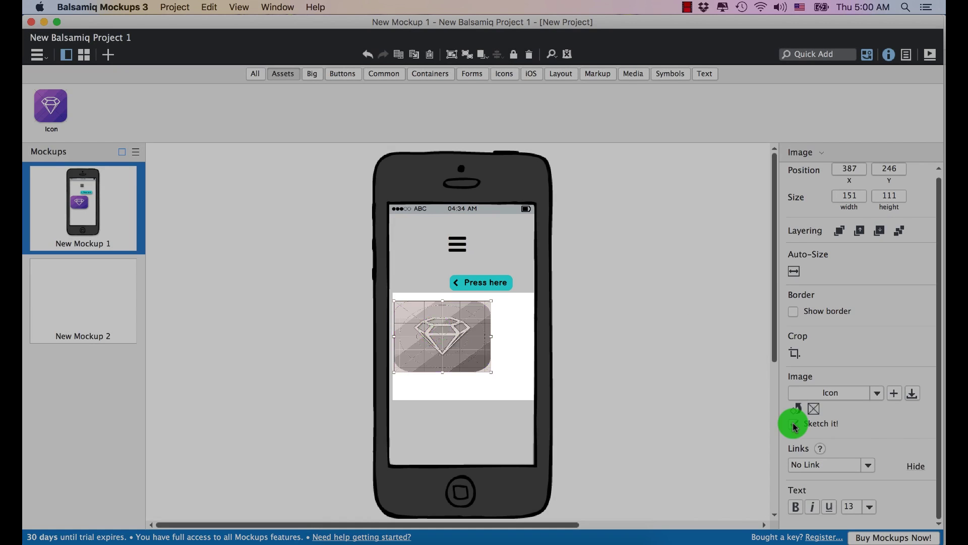
click(440, 333)
mouse_move(441, 334)
mouse_down()
mouse_move(432, 330)
mouse_move(442, 331)
mouse_up()
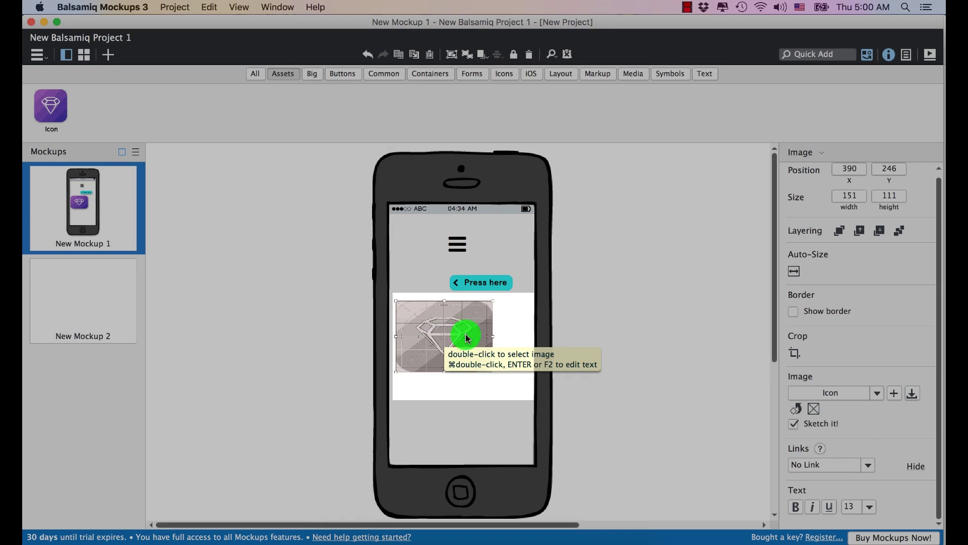
click(793, 423)
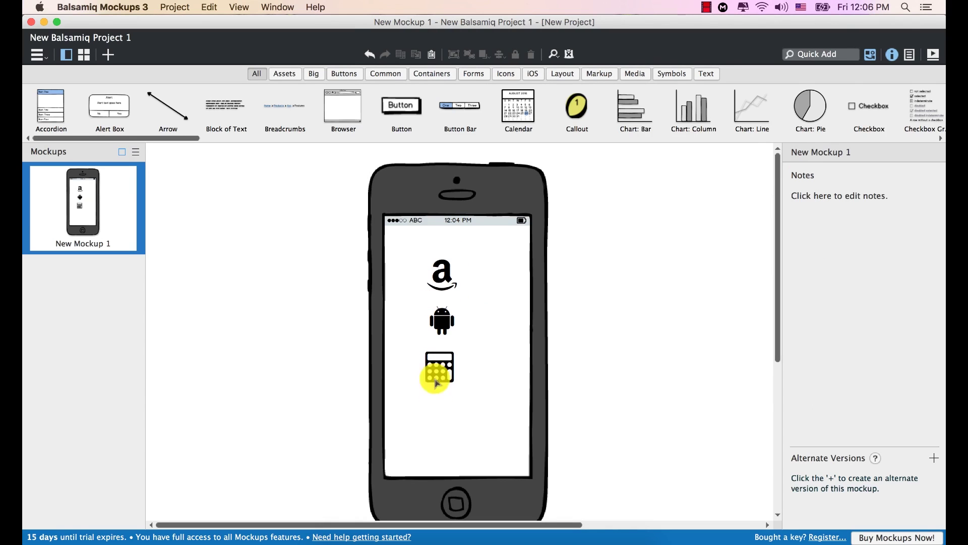
- Multi-select the Amazon, Android and calculator icons as one column
click(442, 276)
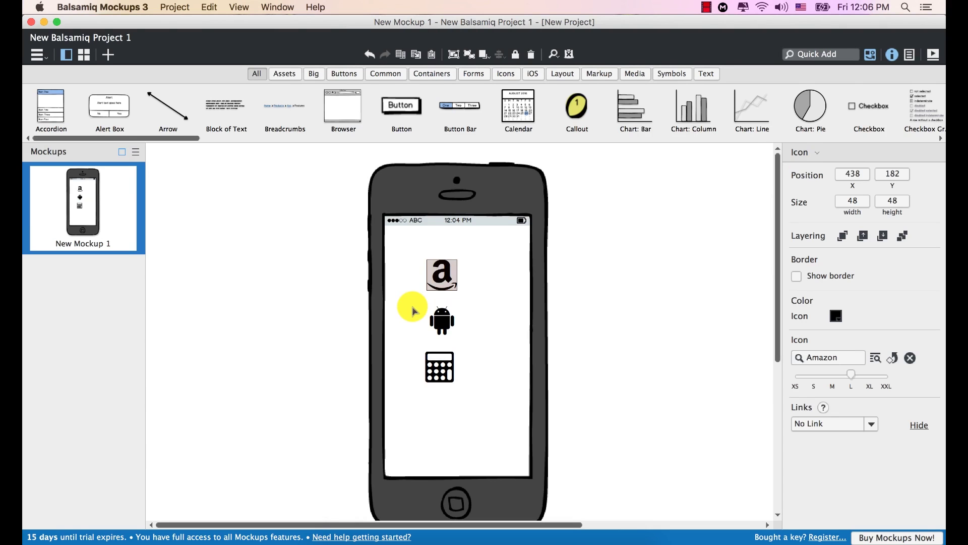
shift+click(444, 323)
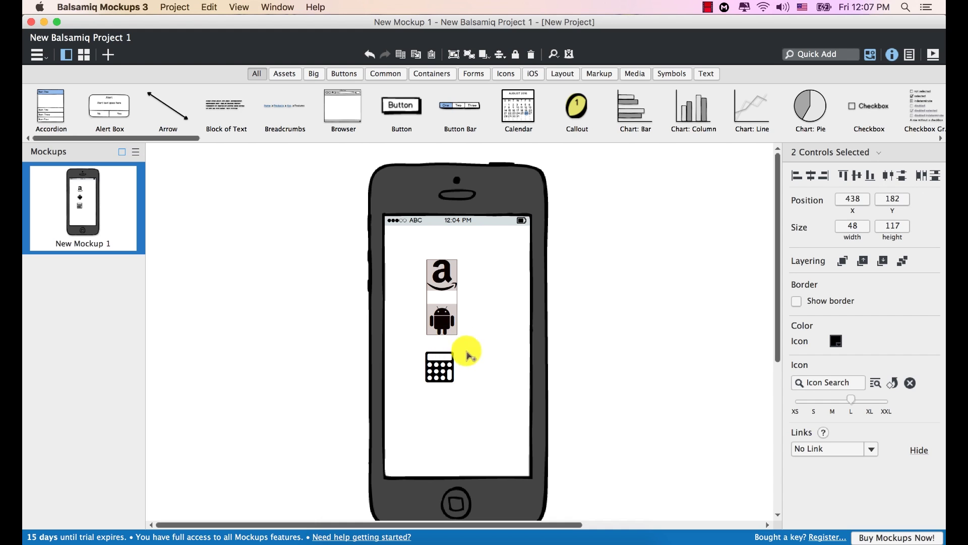
shift+click(443, 372)
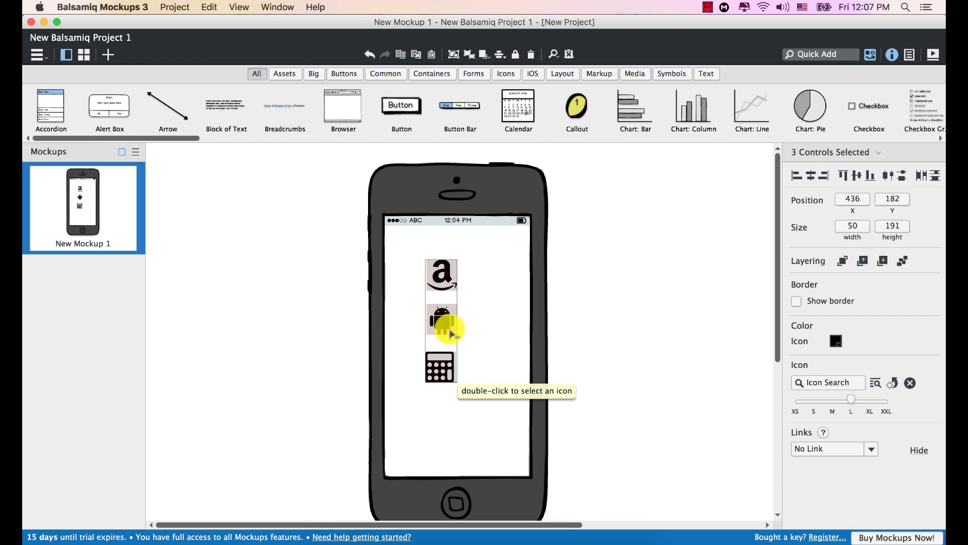
shift+click(451, 323)
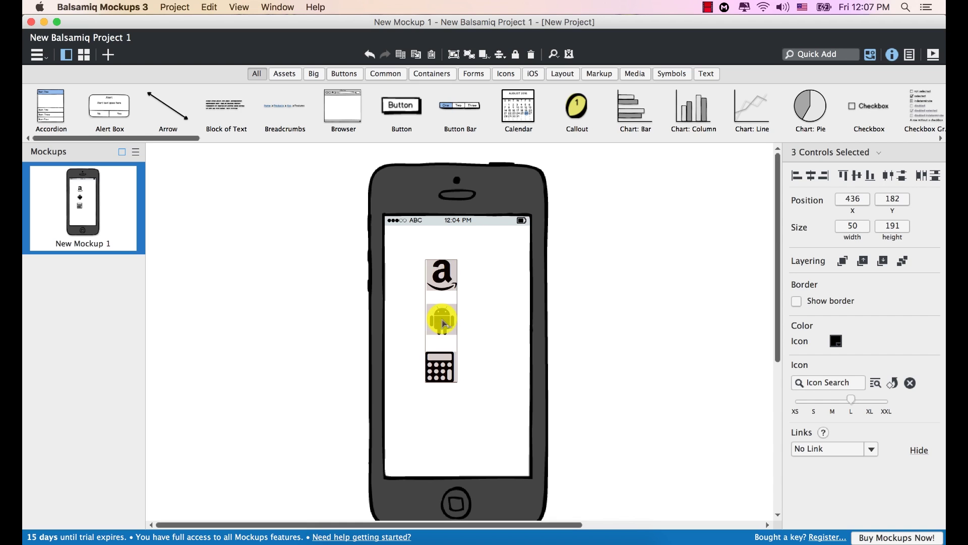
shift+click(444, 275)
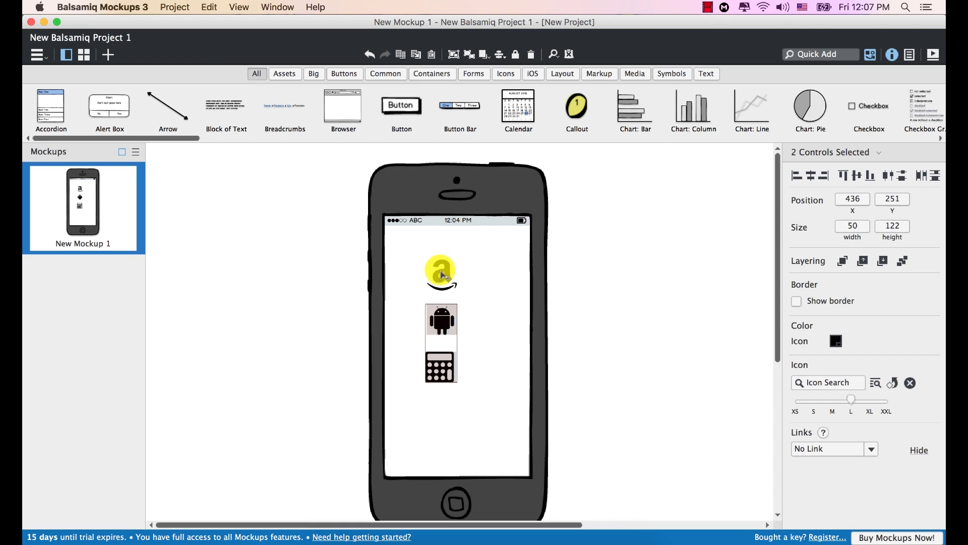
shift+click(440, 275)
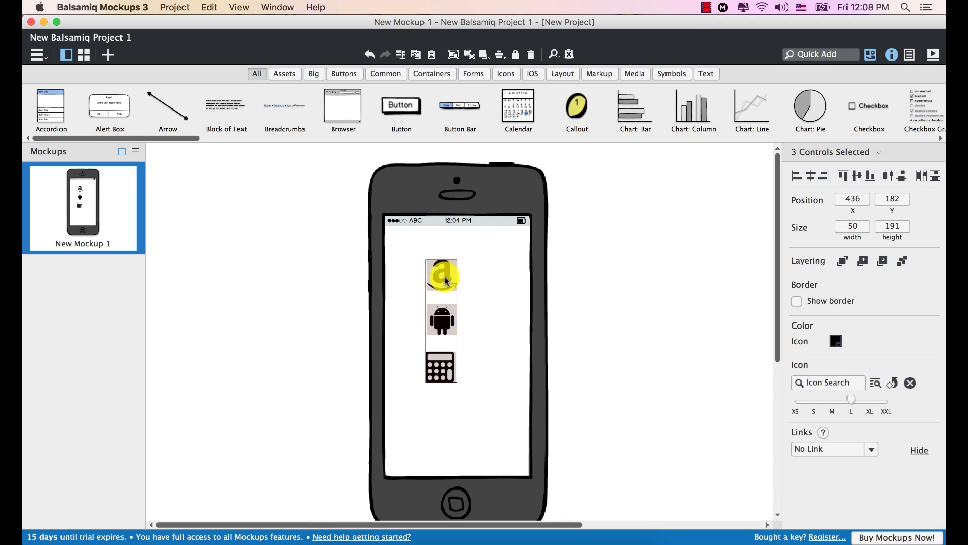
- Alt-drag the three icons right to create a duplicate column at 510, 180
drag(446, 279, 492, 280)
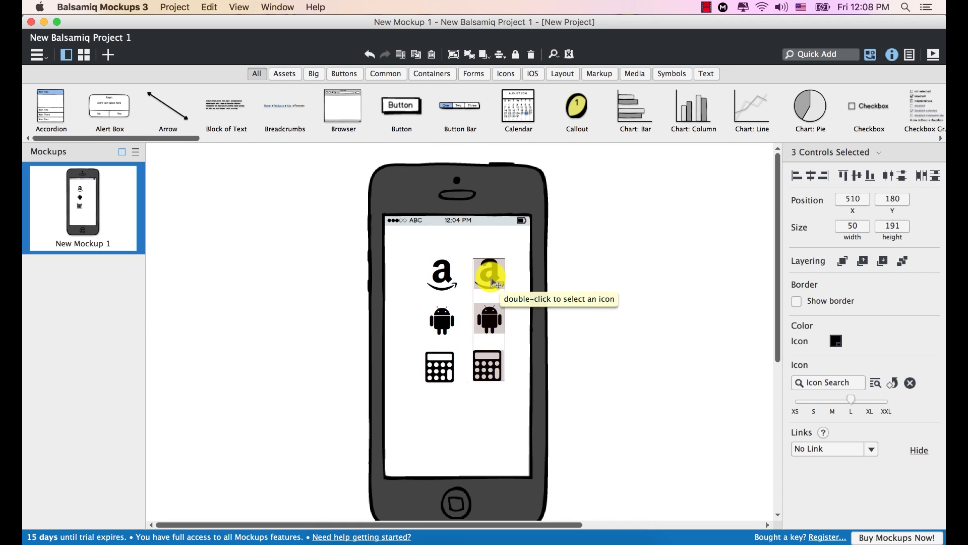